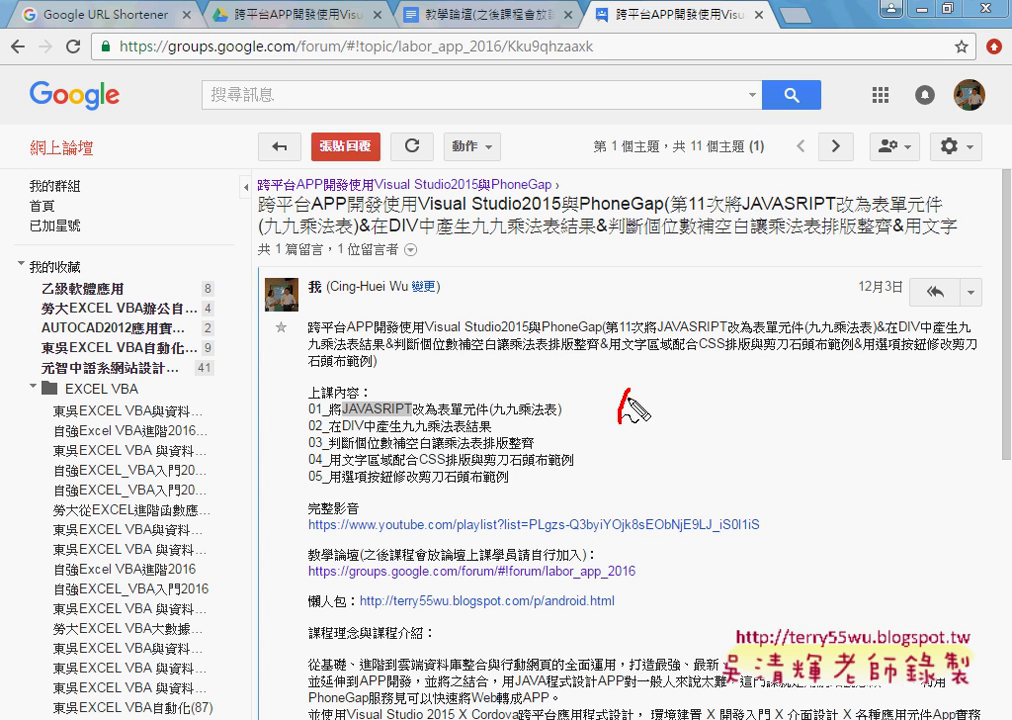
Mark up the lesson list with pen underlines under JAVASRIPT, 乘法 and the MVC letters, then clear them
mouse_move(619, 420)
mouse_down()
mouse_move(662, 396)
mouse_move(666, 420)
mouse_move(712, 395)
mouse_move(735, 424)
mouse_up()
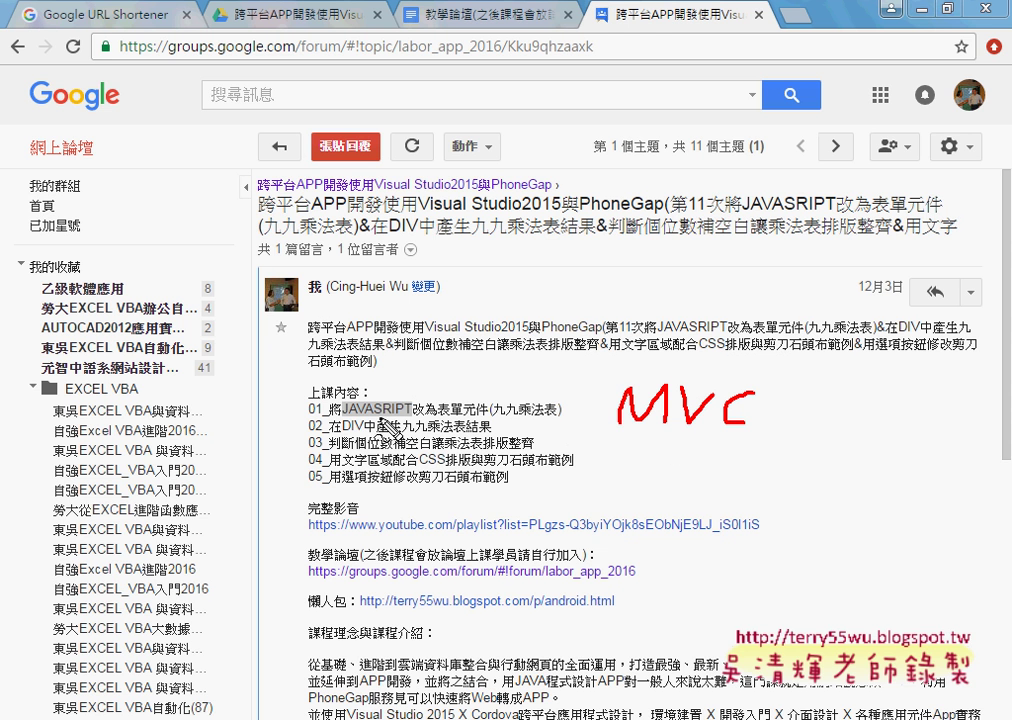
drag(343, 416, 410, 414)
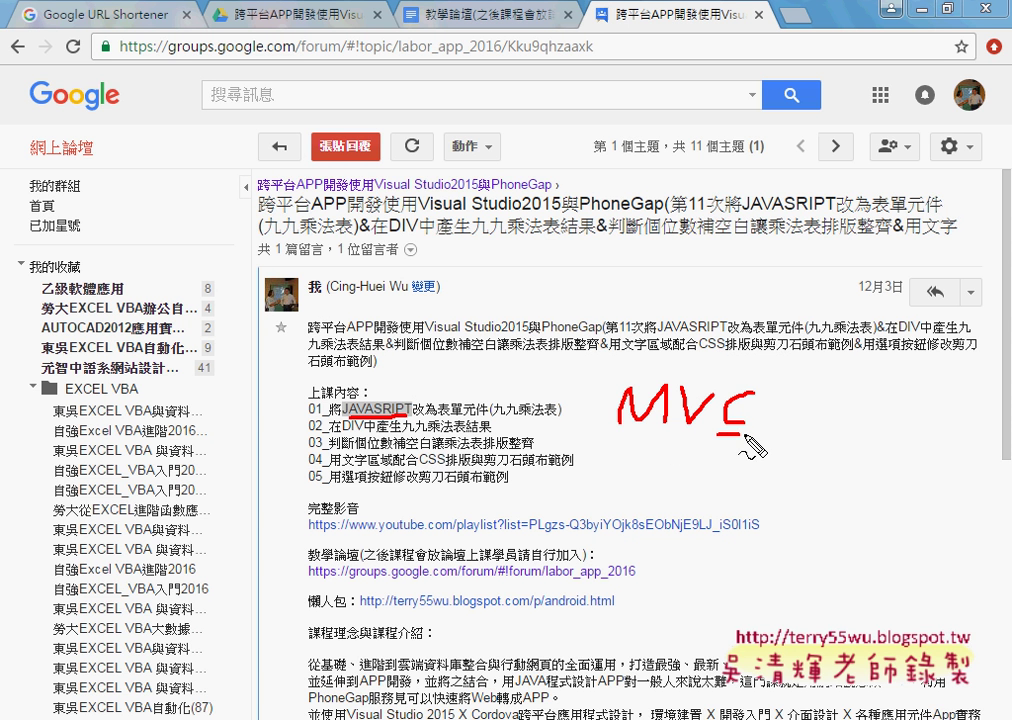
drag(722, 433, 760, 442)
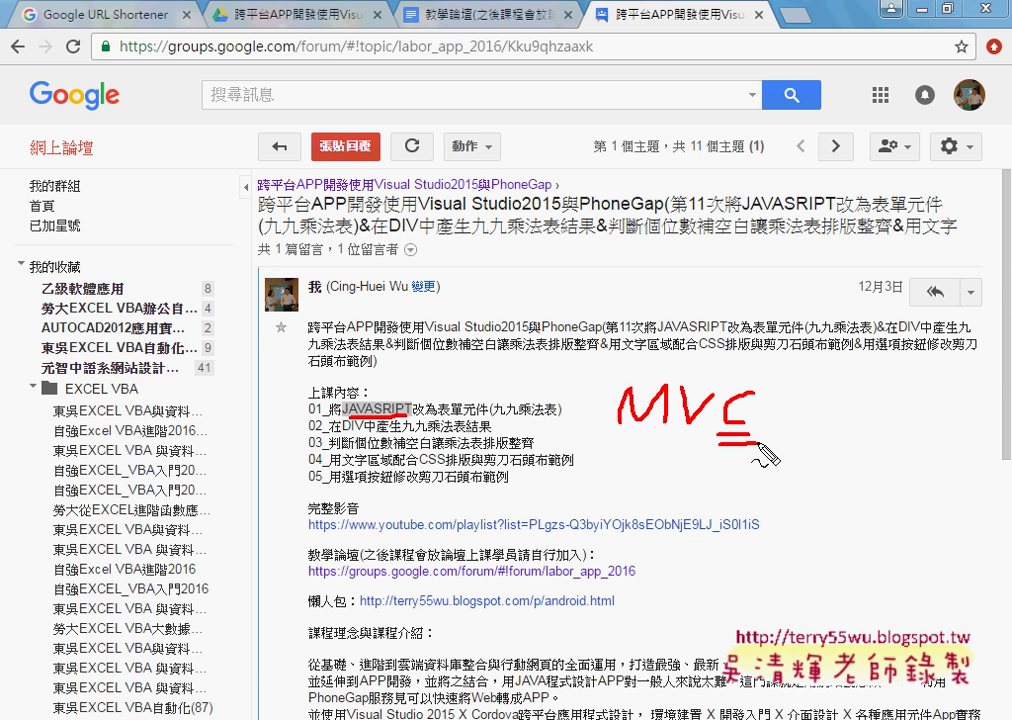
drag(441, 424, 466, 421)
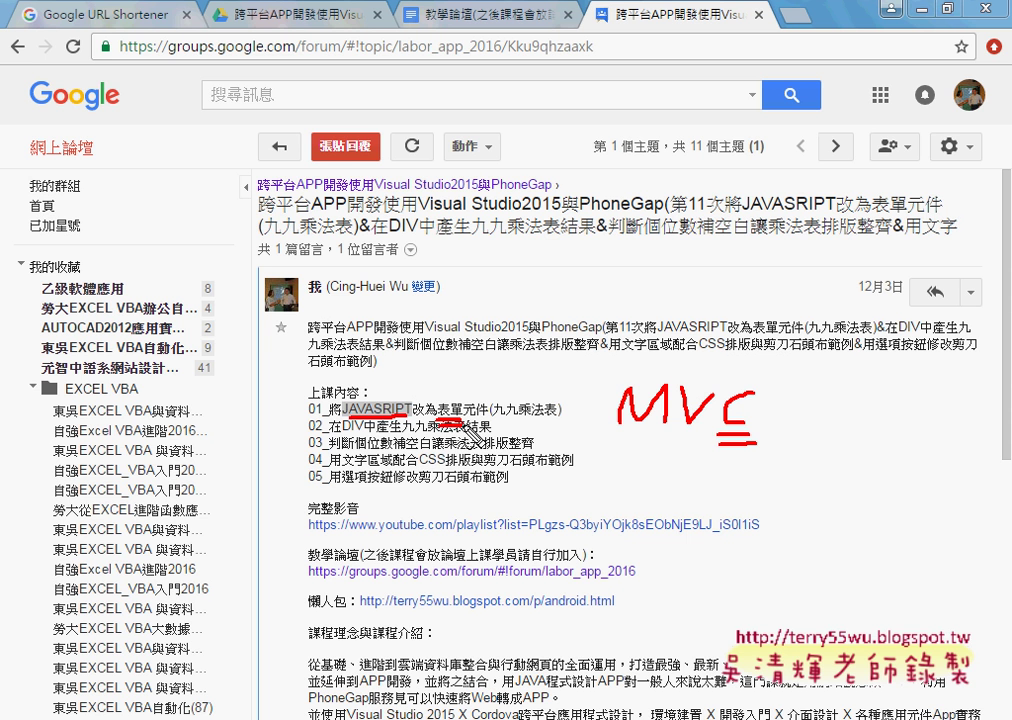
drag(681, 439, 699, 437)
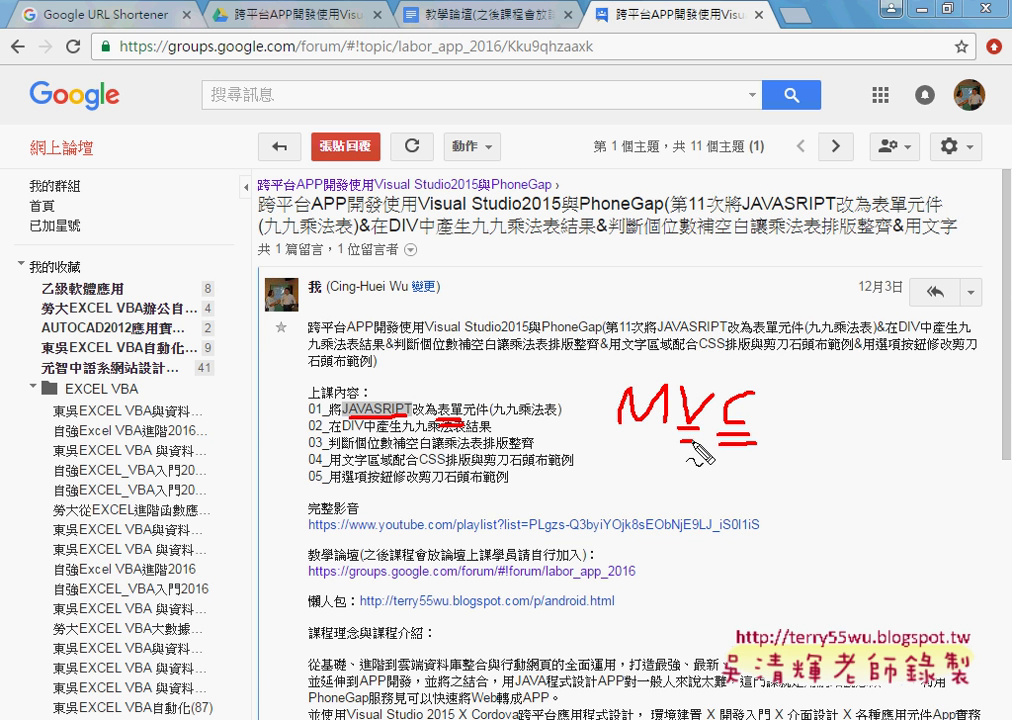
drag(621, 432, 648, 432)
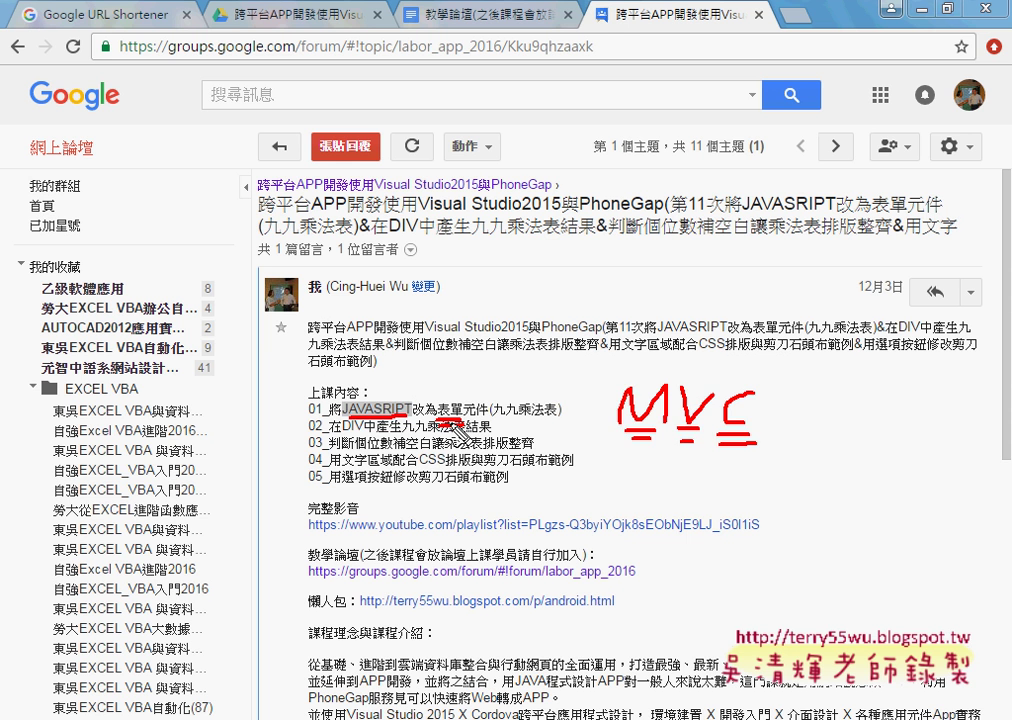
key(Escape)
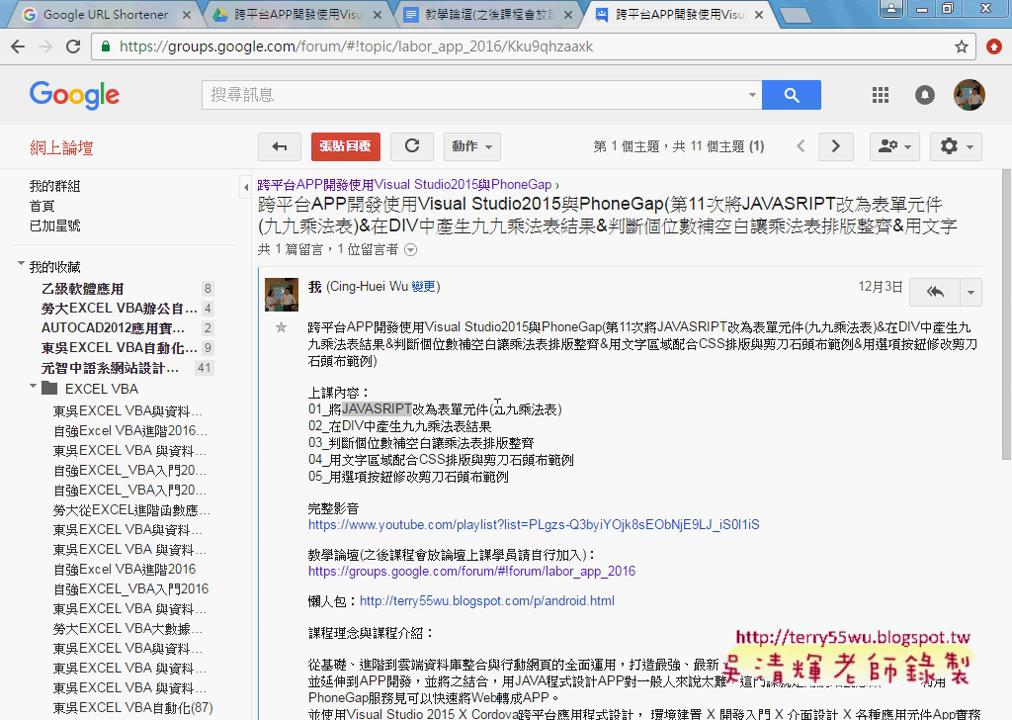
drag(492, 410, 559, 413)
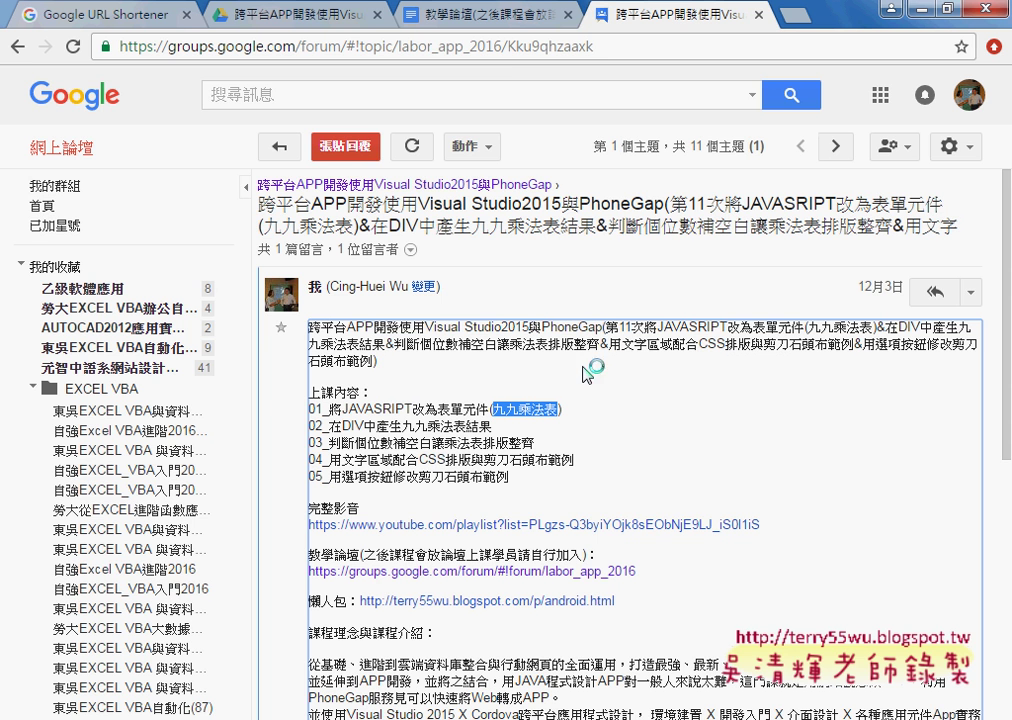
In Google Drive, open the 程式碼 doc from _雲端白板 > 06_JavaScript與表單製作
click(331, 18)
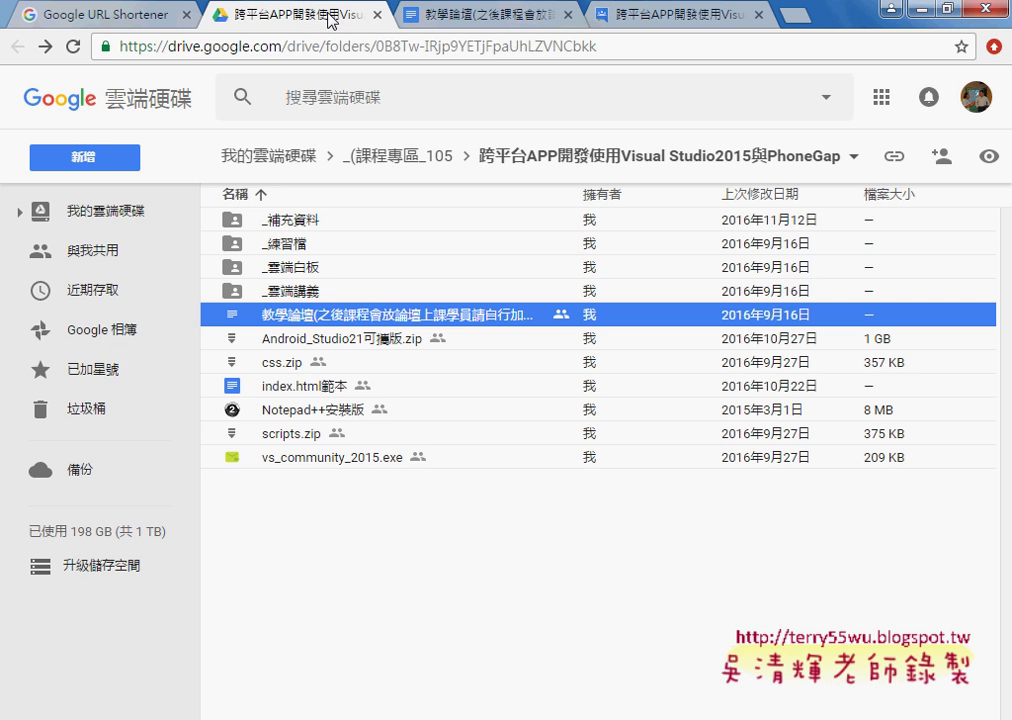
double_click(321, 270)
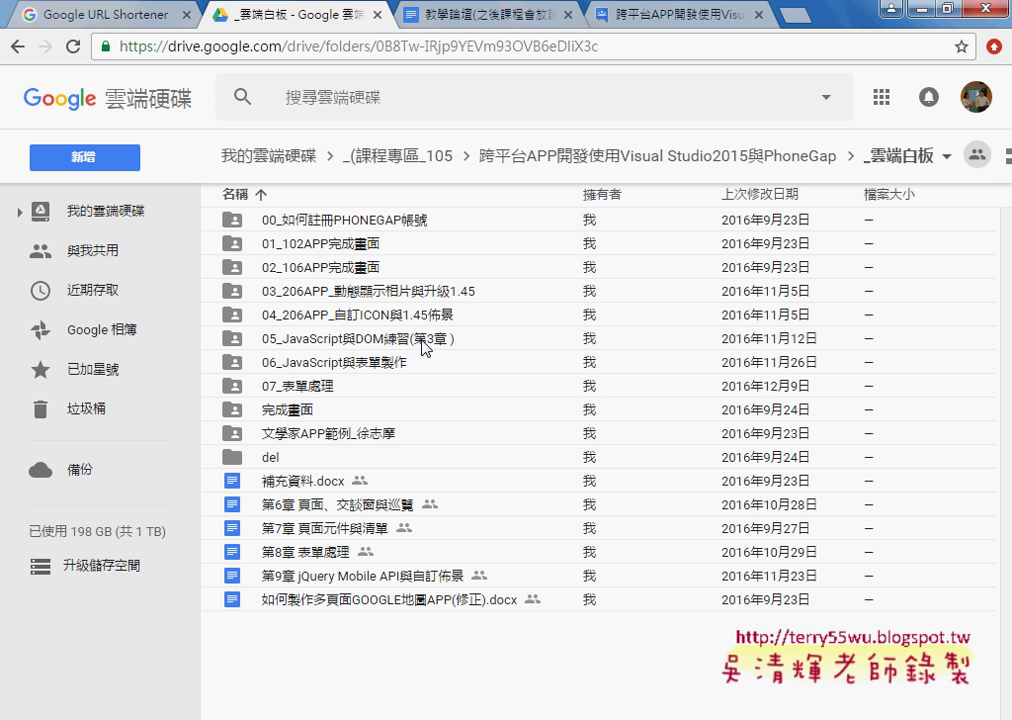
double_click(476, 364)
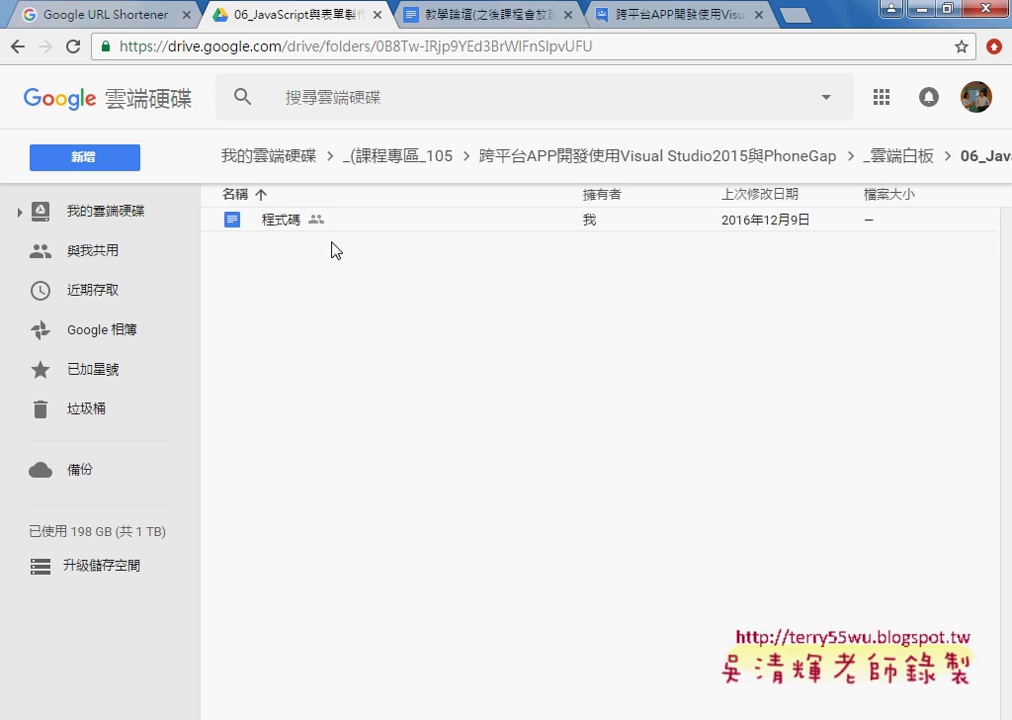
double_click(298, 222)
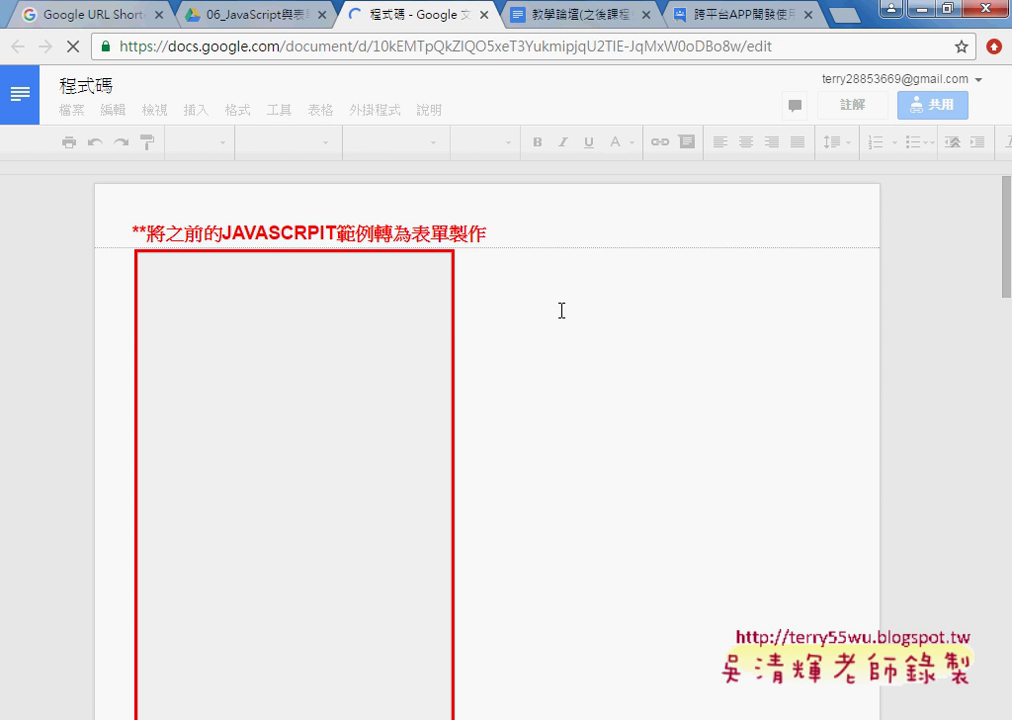
Scroll past CH03_2 to the Ch03_11 九九乘法表 output screenshot and its cal() script
scroll(561, 310, down, 5)
scroll(561, 310, down, 3)
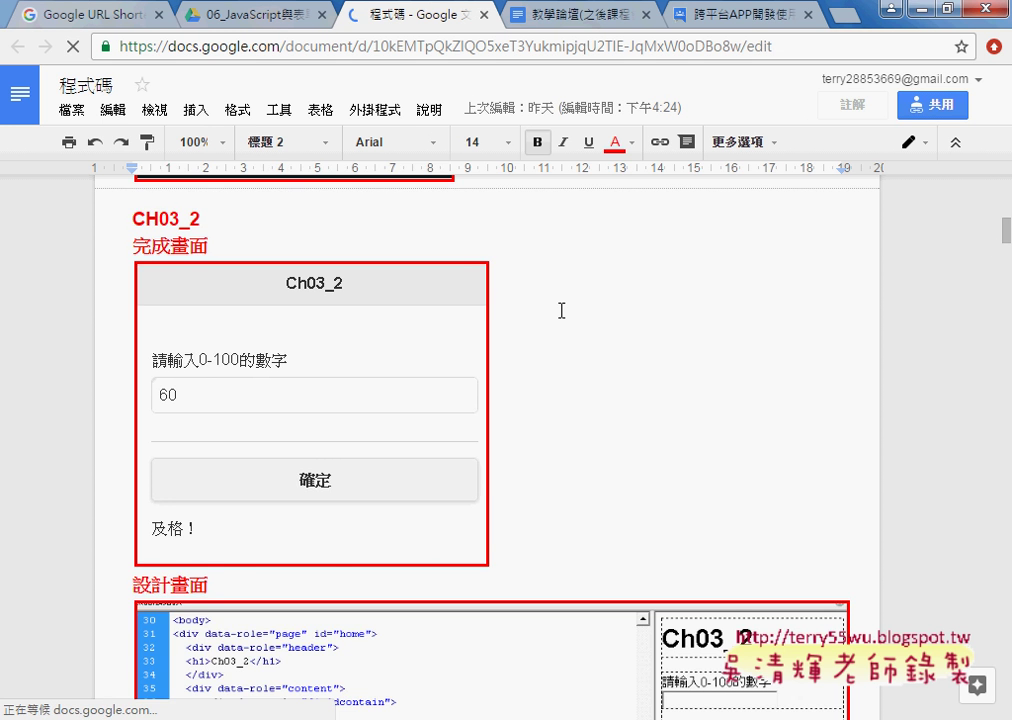
scroll(561, 310, down, 3)
scroll(561, 310, down, 5)
scroll(561, 310, down, 1)
scroll(561, 310, down, 4)
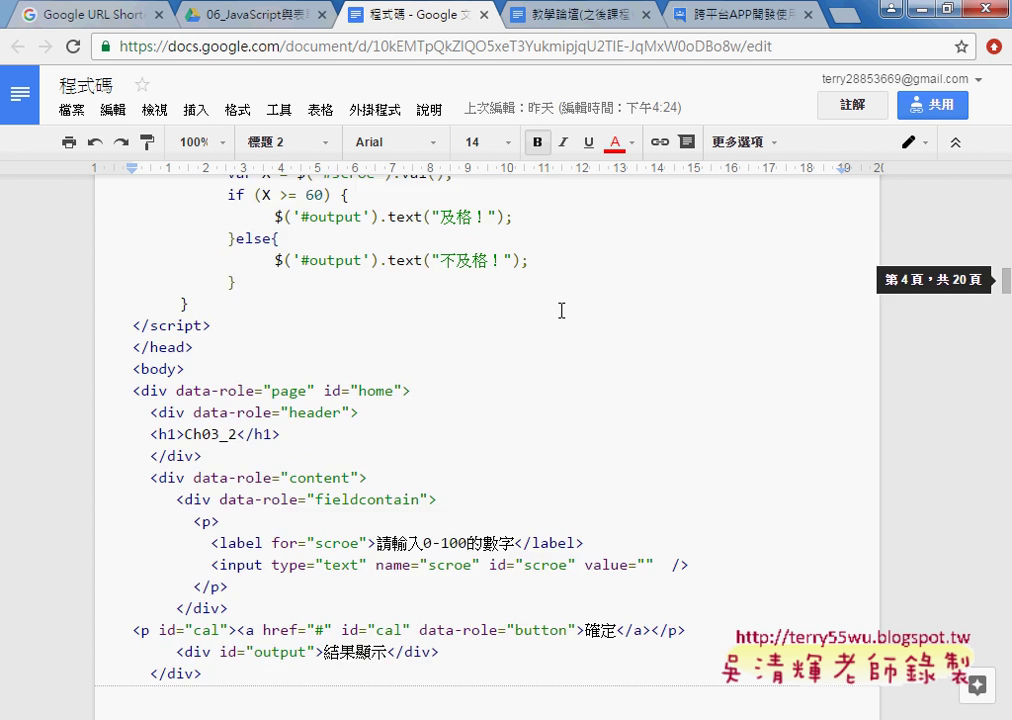
scroll(561, 310, down, 2)
scroll(561, 310, down, 3)
scroll(561, 310, down, 3)
scroll(561, 310, down, 4)
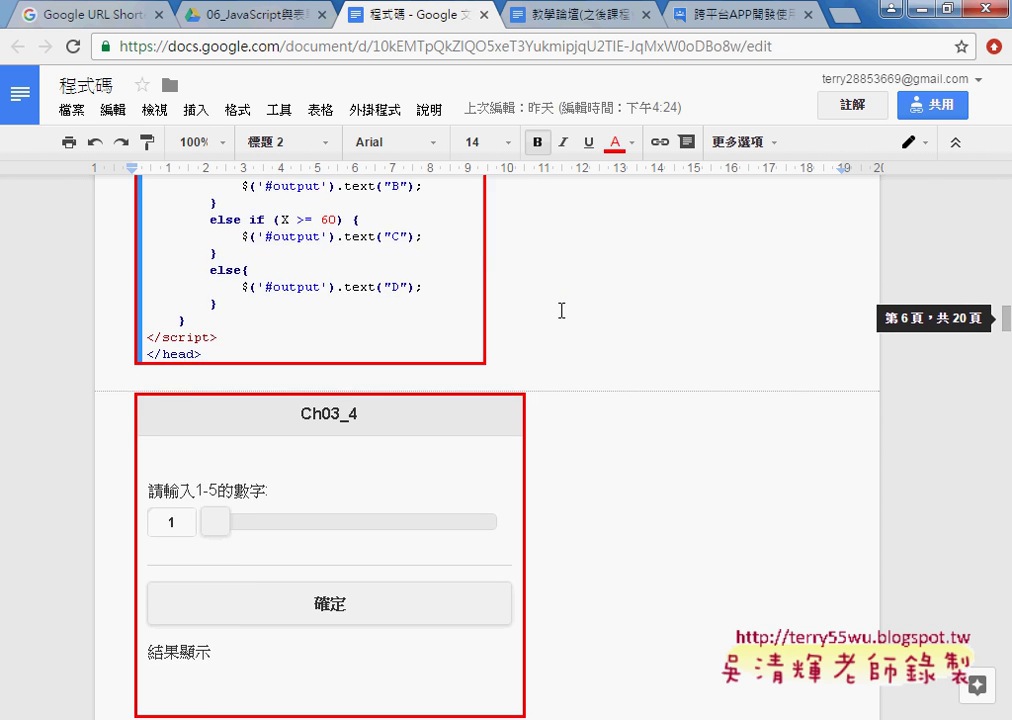
scroll(561, 310, down, 5)
scroll(561, 310, down, 6)
scroll(561, 310, down, 4)
scroll(561, 310, down, 4)
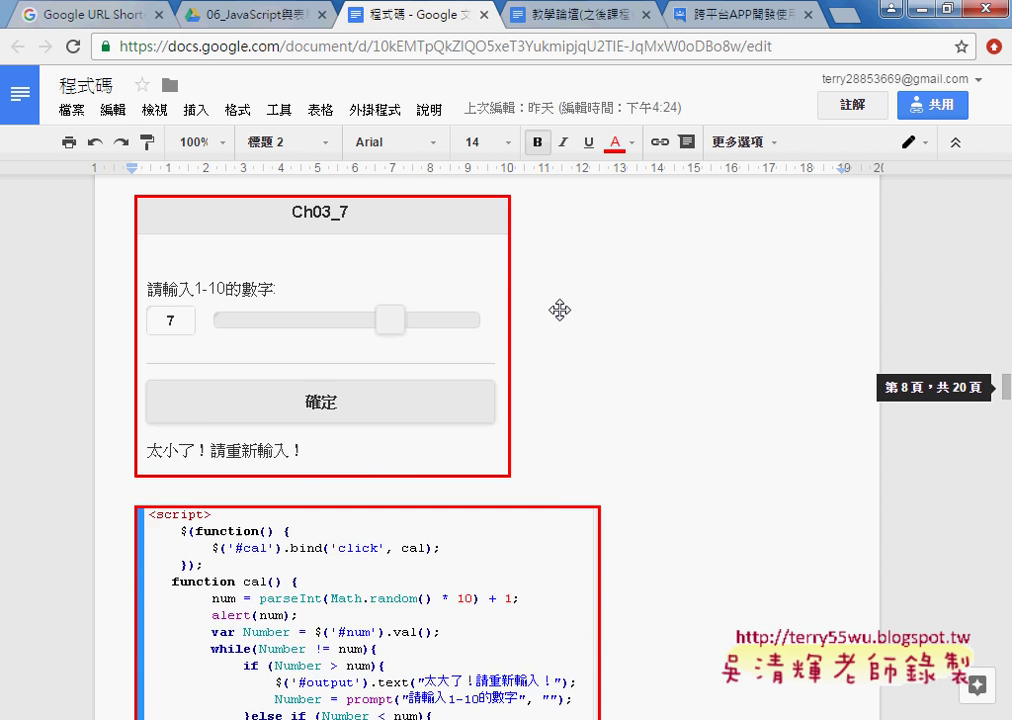
scroll(559, 310, down, 3)
scroll(559, 310, down, 4)
scroll(559, 310, down, 3)
scroll(559, 310, down, 4)
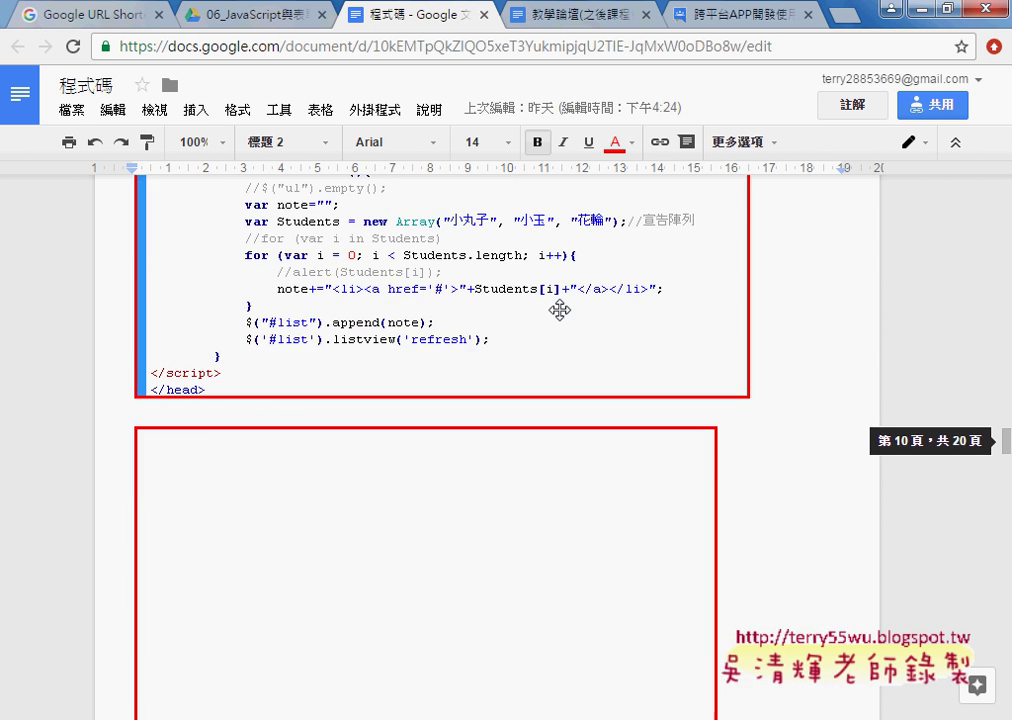
scroll(559, 310, down, 5)
scroll(560, 310, up, 4)
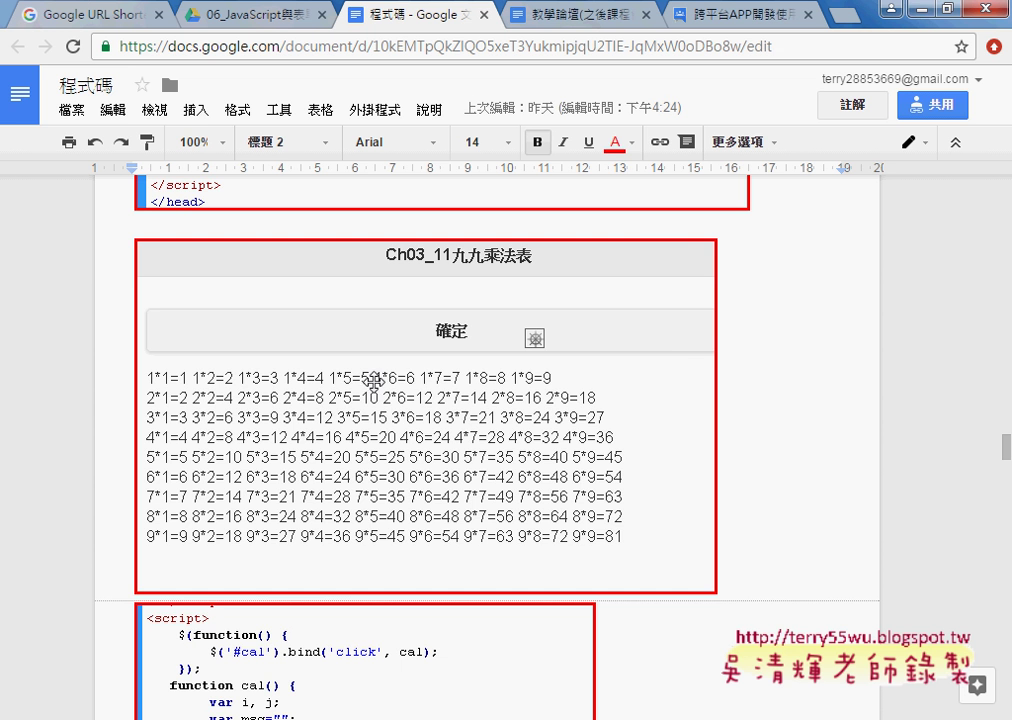
scroll(765, 432, down, 1)
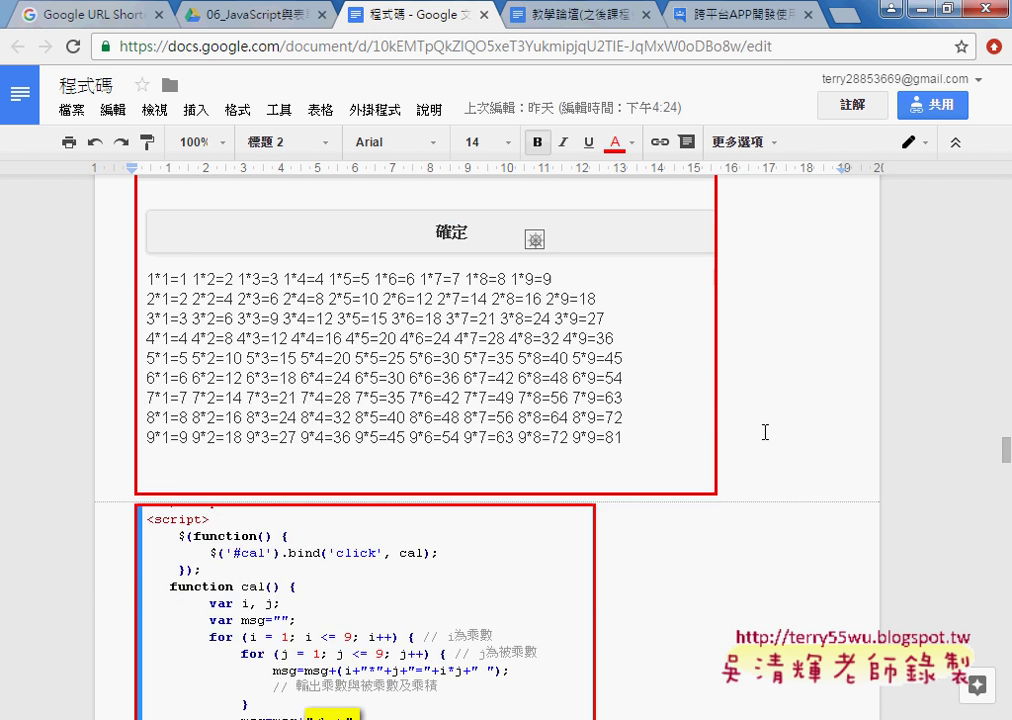
scroll(765, 432, down, 2)
scroll(765, 432, up, 1)
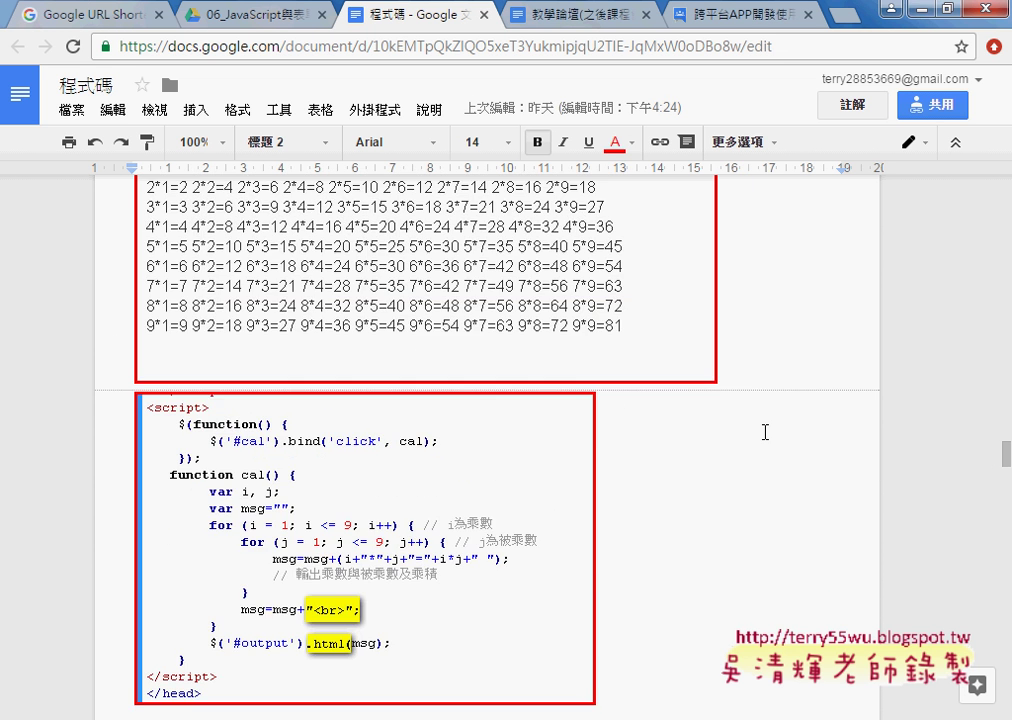
scroll(765, 432, up, 1)
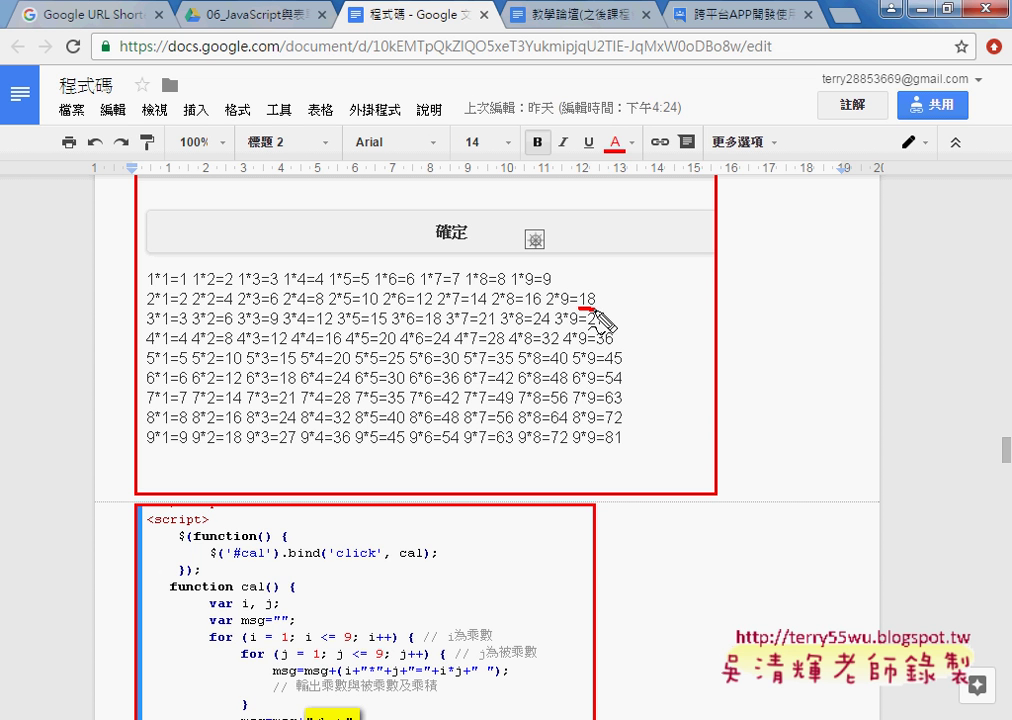
Underline the 18 and the 9 of 1*9=9 in the output table, then clear the marks
drag(578, 309, 598, 310)
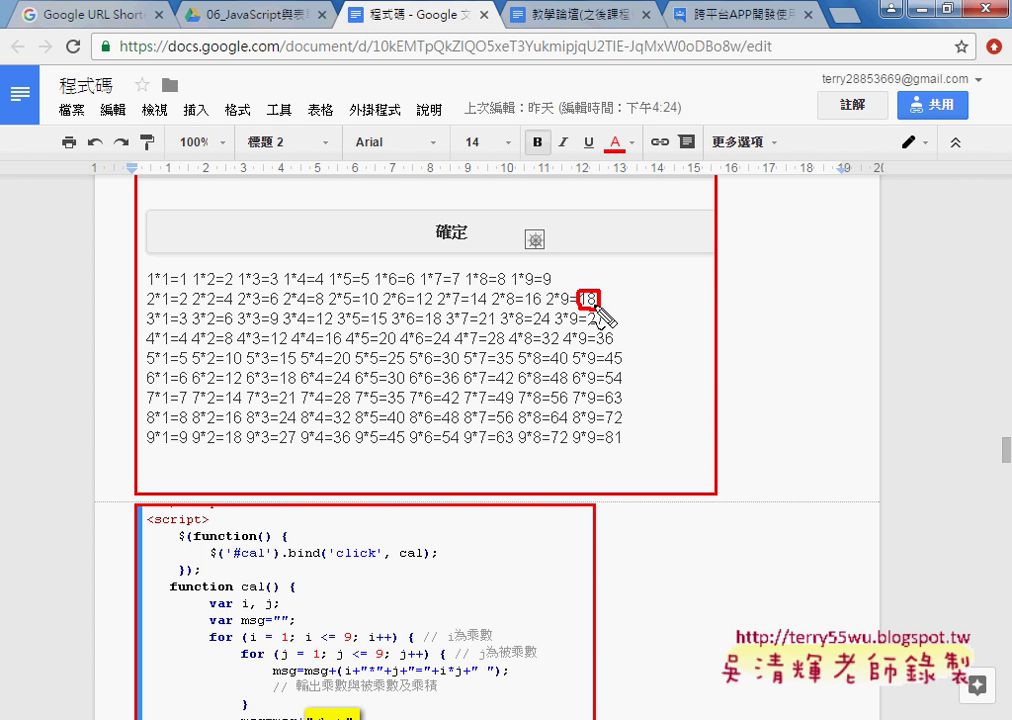
drag(541, 288, 555, 288)
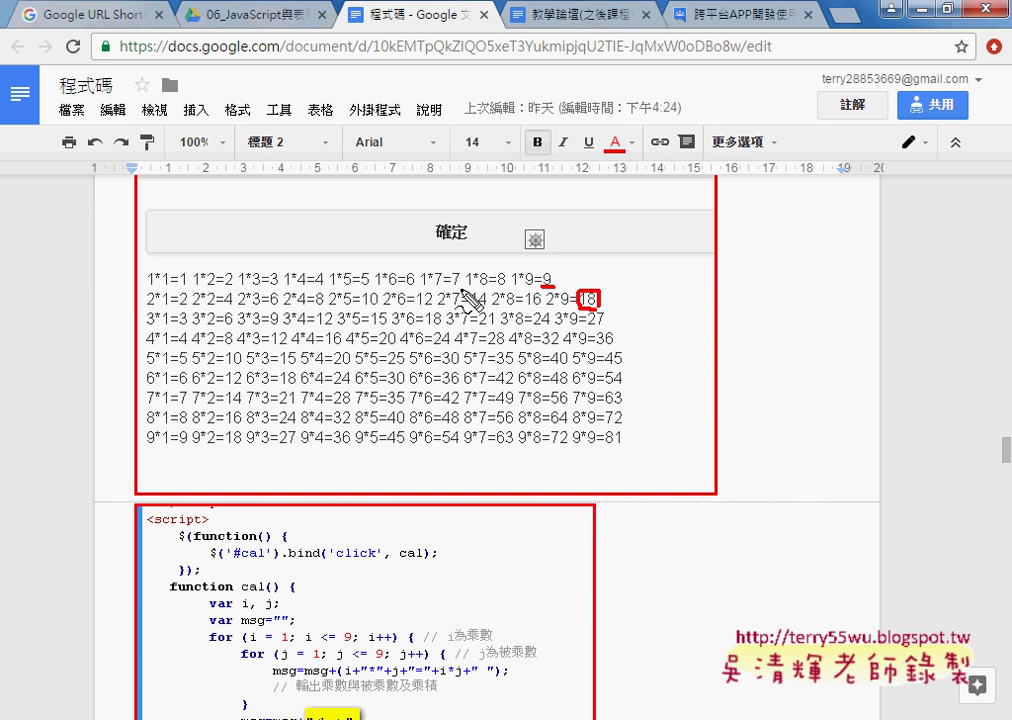
drag(447, 287, 456, 289)
key(Escape)
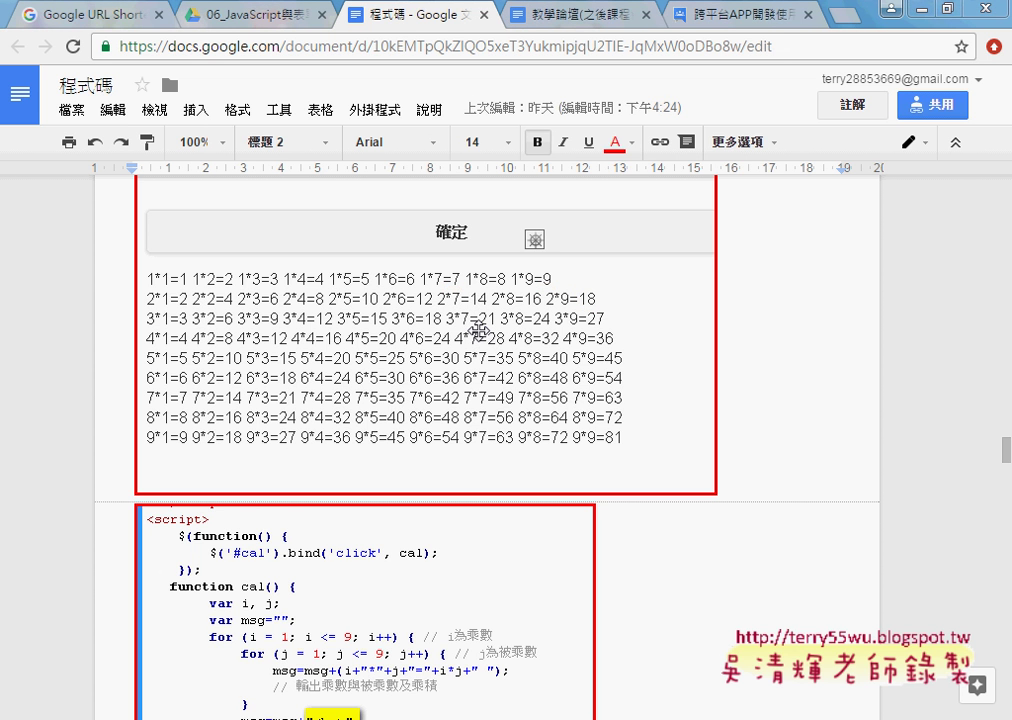
click(777, 487)
Scroll to the if/else script and underline the &nbsp;-padded 1 after 1*1=, then clear it
scroll(777, 487, up, 1)
scroll(777, 487, down, 2)
scroll(777, 487, down, 2)
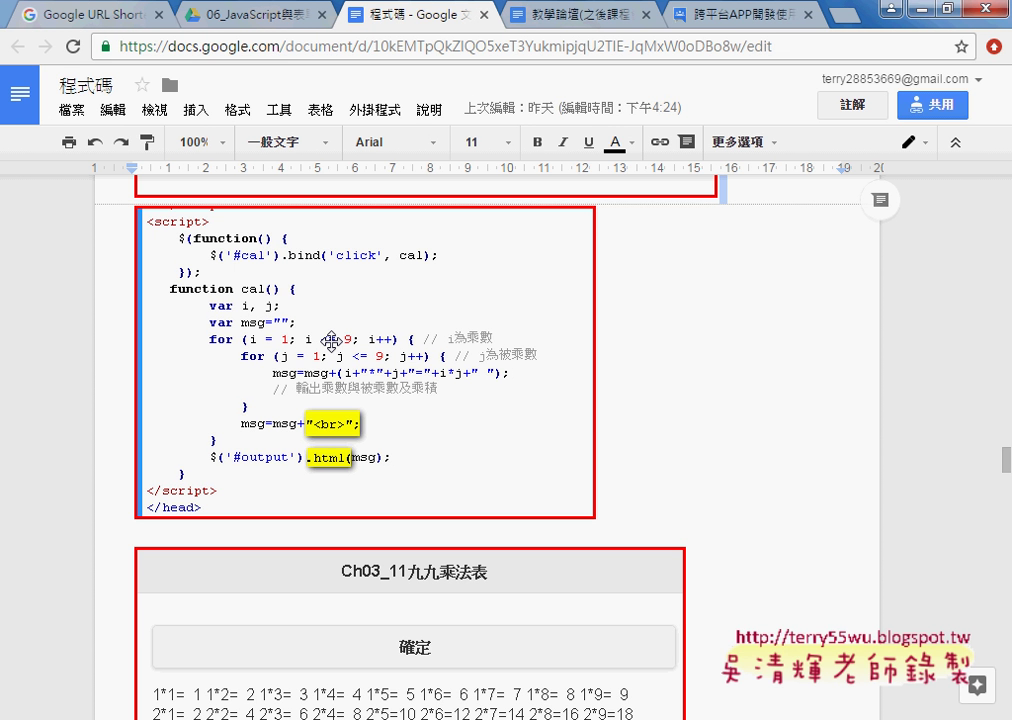
scroll(797, 400, down, 3)
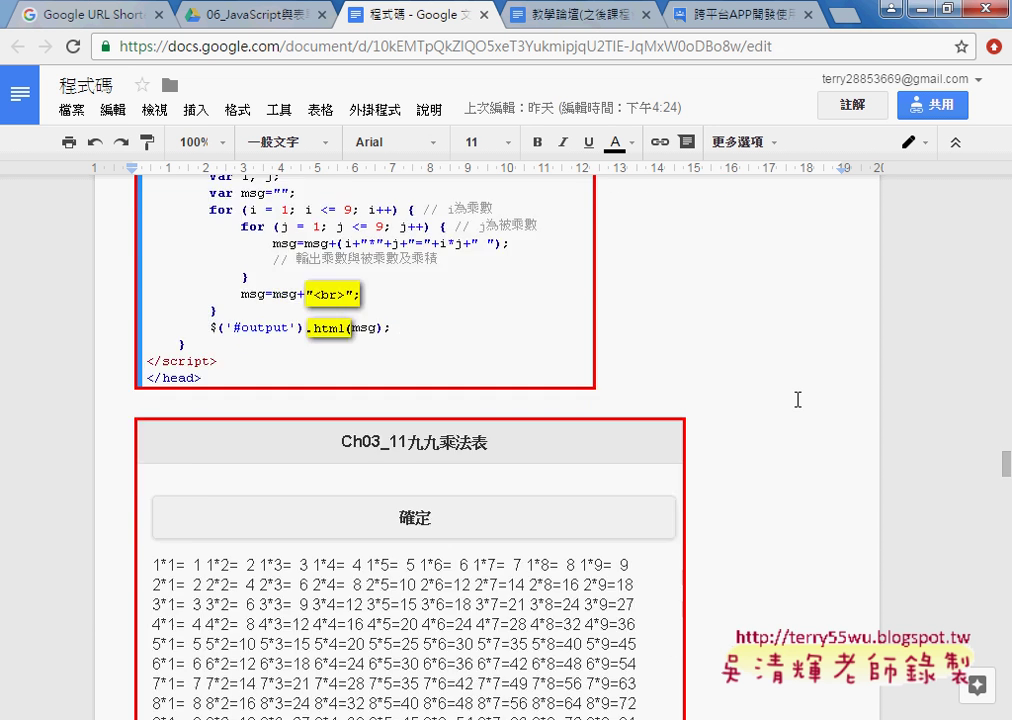
scroll(797, 400, down, 1)
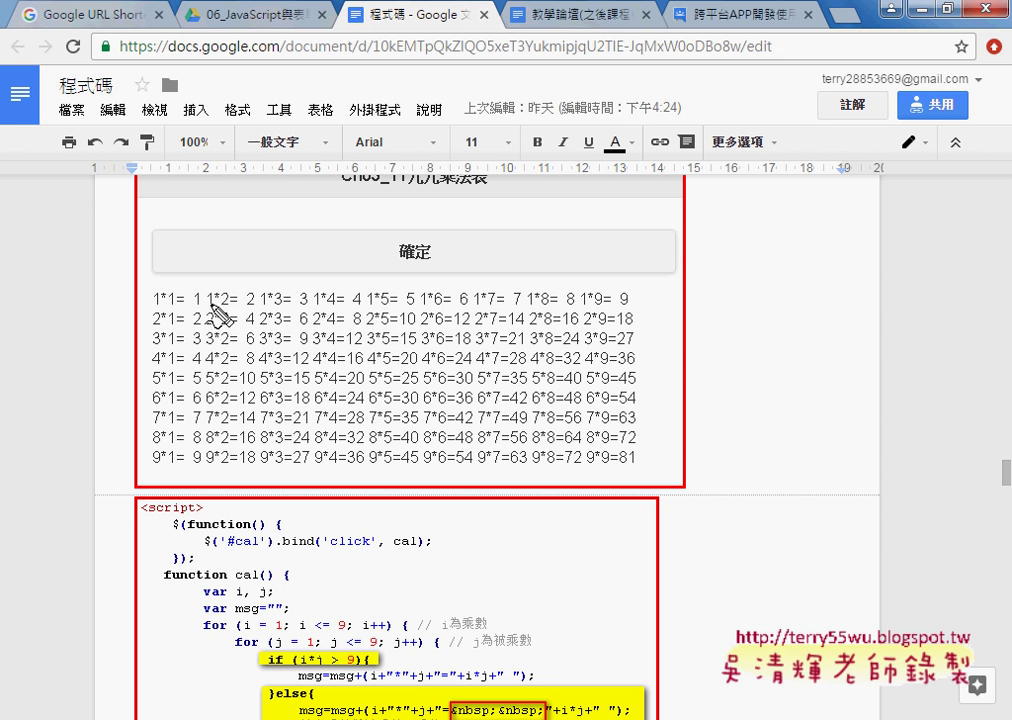
drag(186, 304, 206, 304)
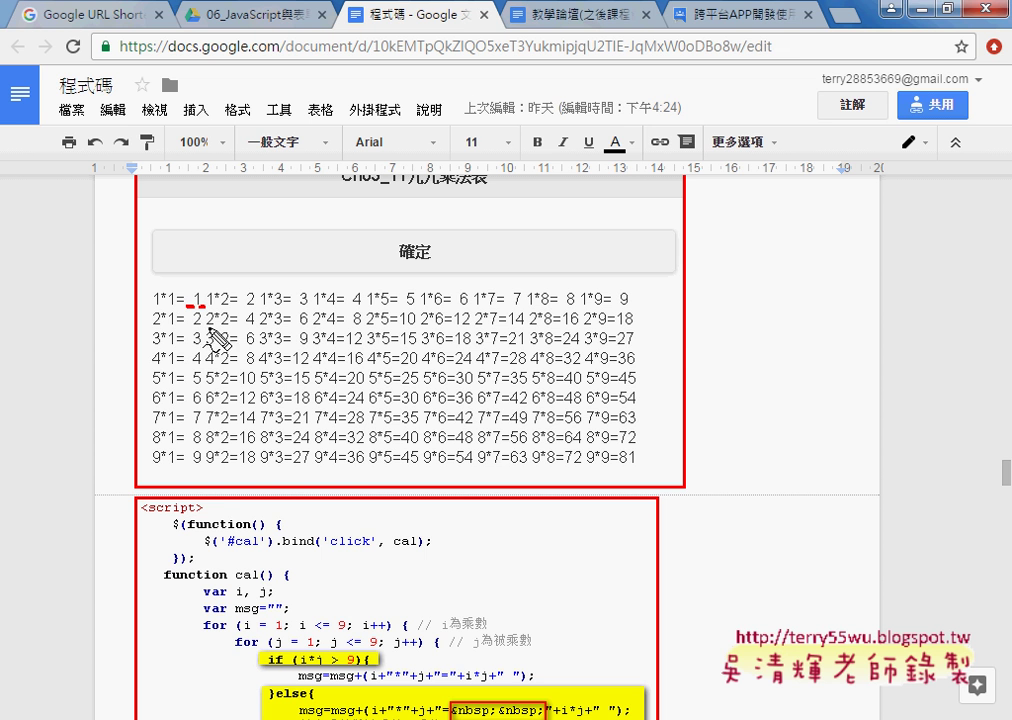
key(Escape)
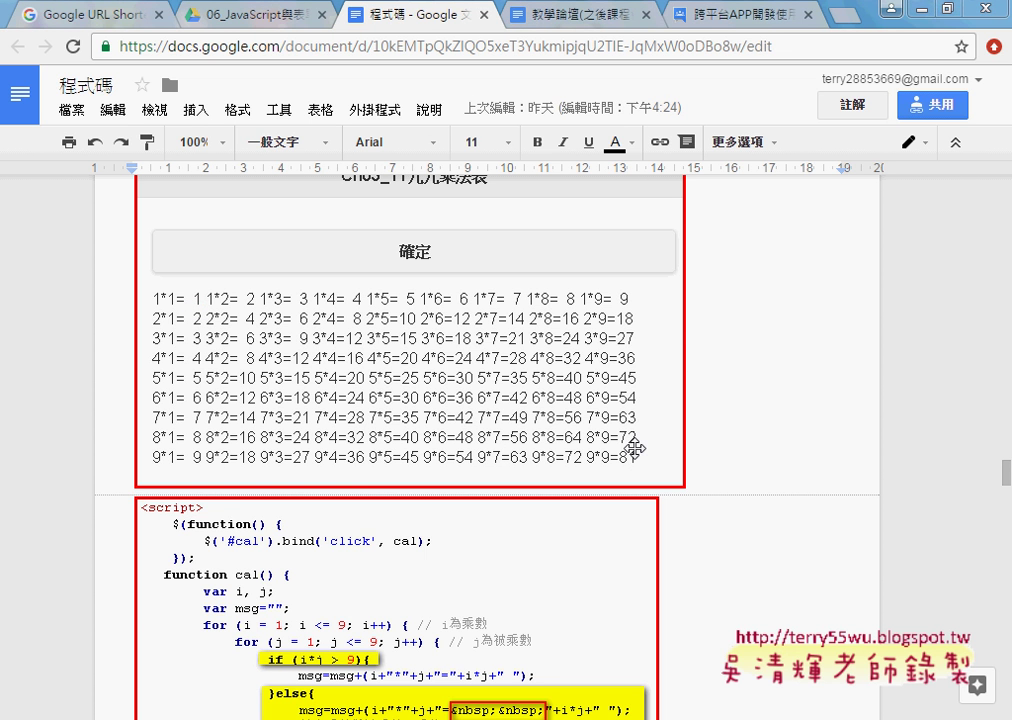
scroll(757, 542, down, 3)
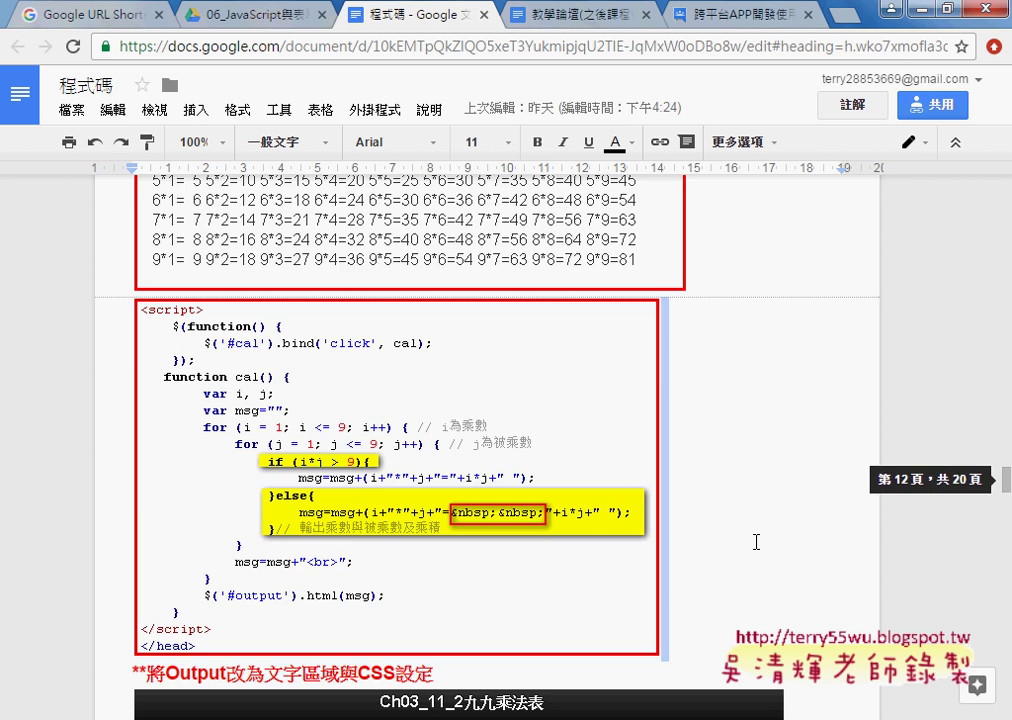
scroll(725, 424, up, 2)
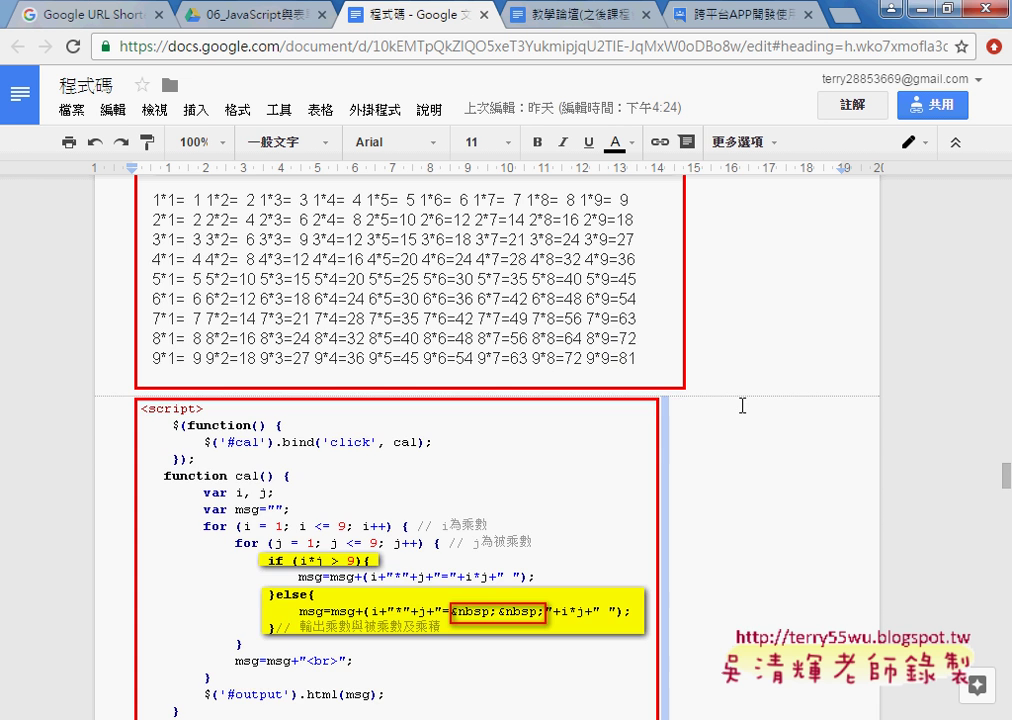
scroll(742, 405, down, 1)
scroll(742, 405, down, 3)
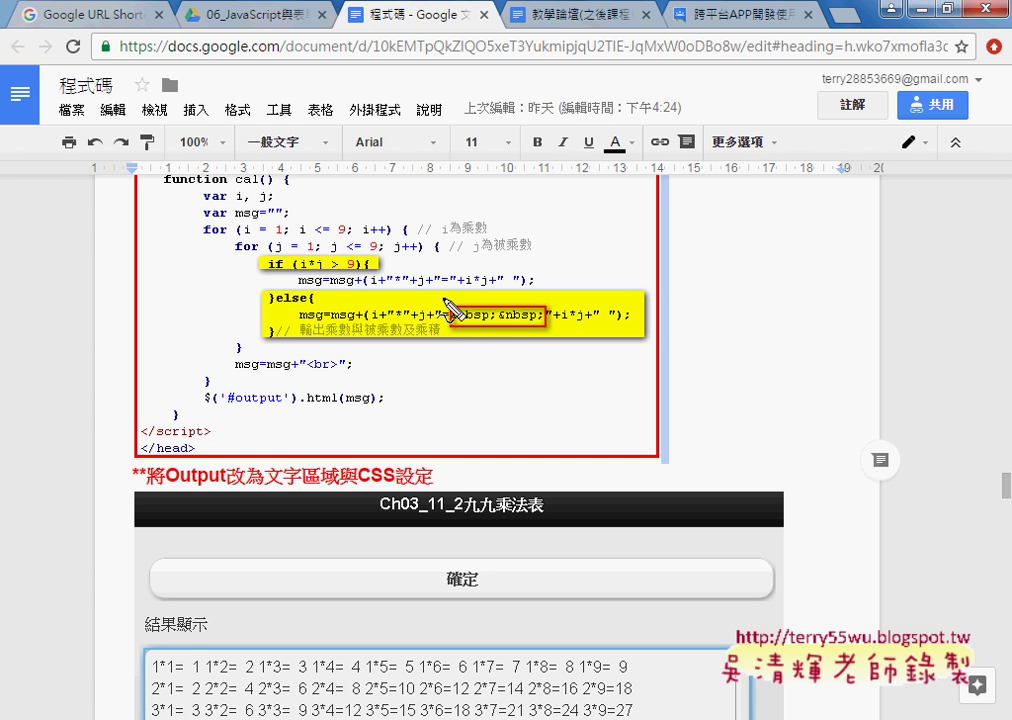
mouse_move(270, 276)
mouse_down()
mouse_move(283, 283)
mouse_move(291, 272)
mouse_up()
mouse_move(349, 257)
mouse_down()
mouse_move(352, 272)
mouse_move(322, 272)
mouse_move(352, 272)
mouse_up()
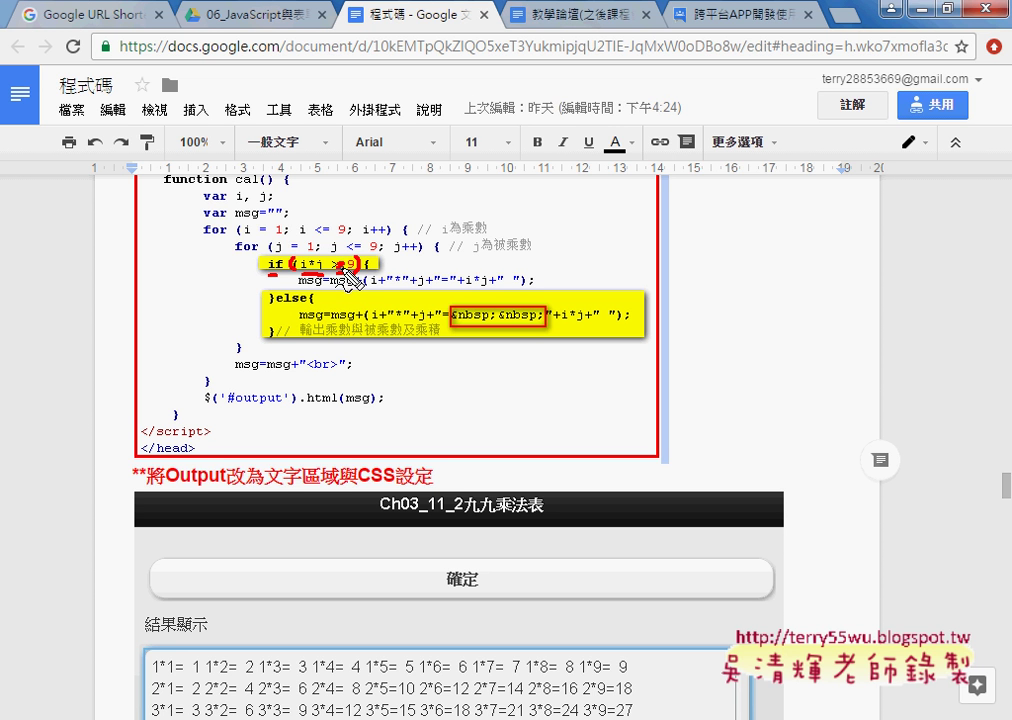
drag(347, 274, 320, 262)
drag(348, 299, 402, 278)
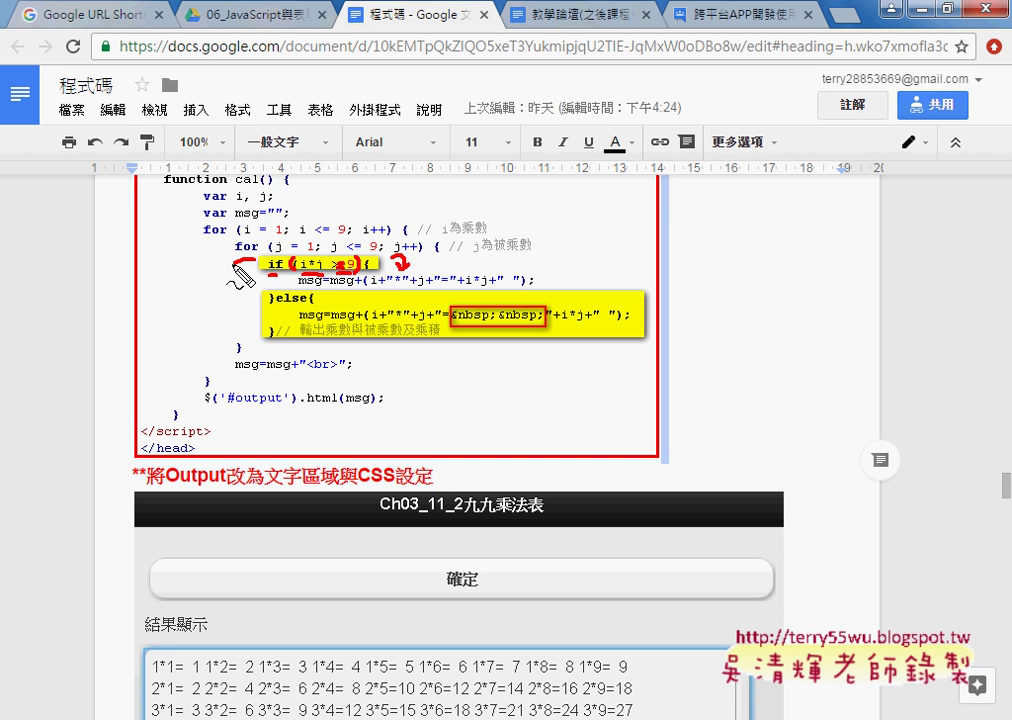
mouse_move(262, 262)
mouse_down()
mouse_move(262, 322)
mouse_move(297, 318)
mouse_up()
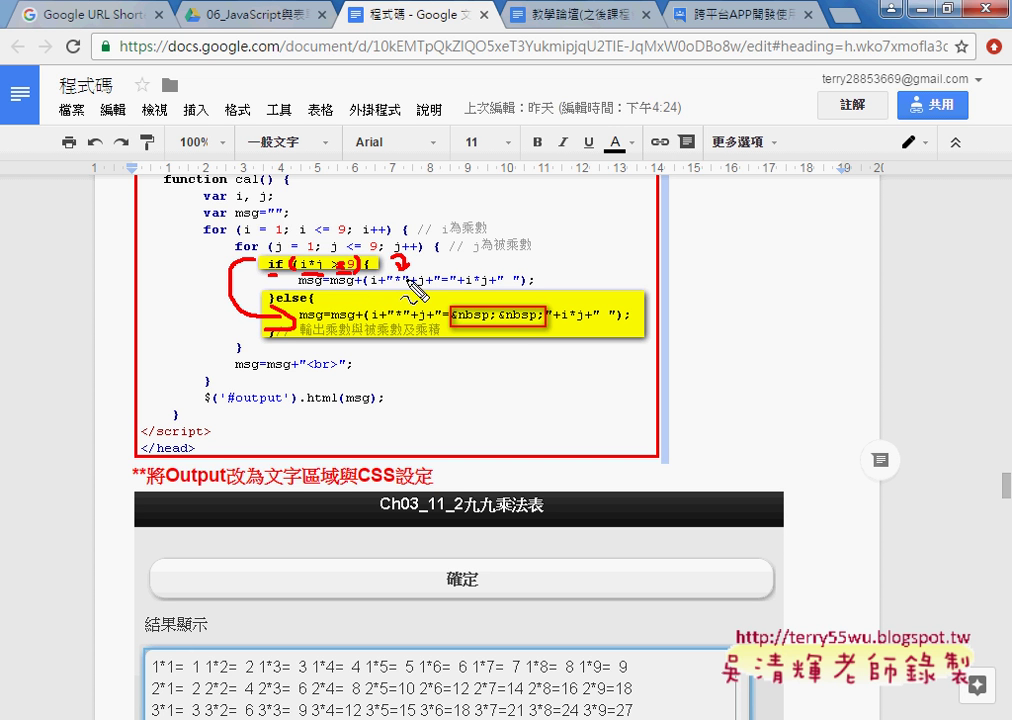
key(Escape)
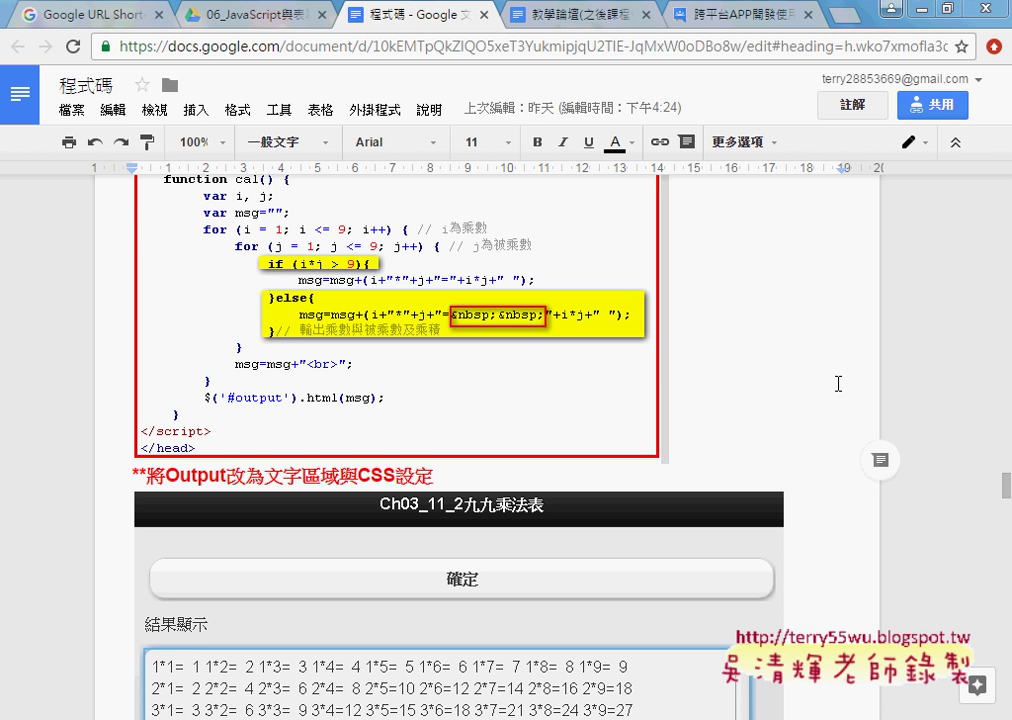
Scroll past the Ch03_11 output to the Ch03_11_2 結果顯示 text area screenshot
scroll(730, 368, up, 3)
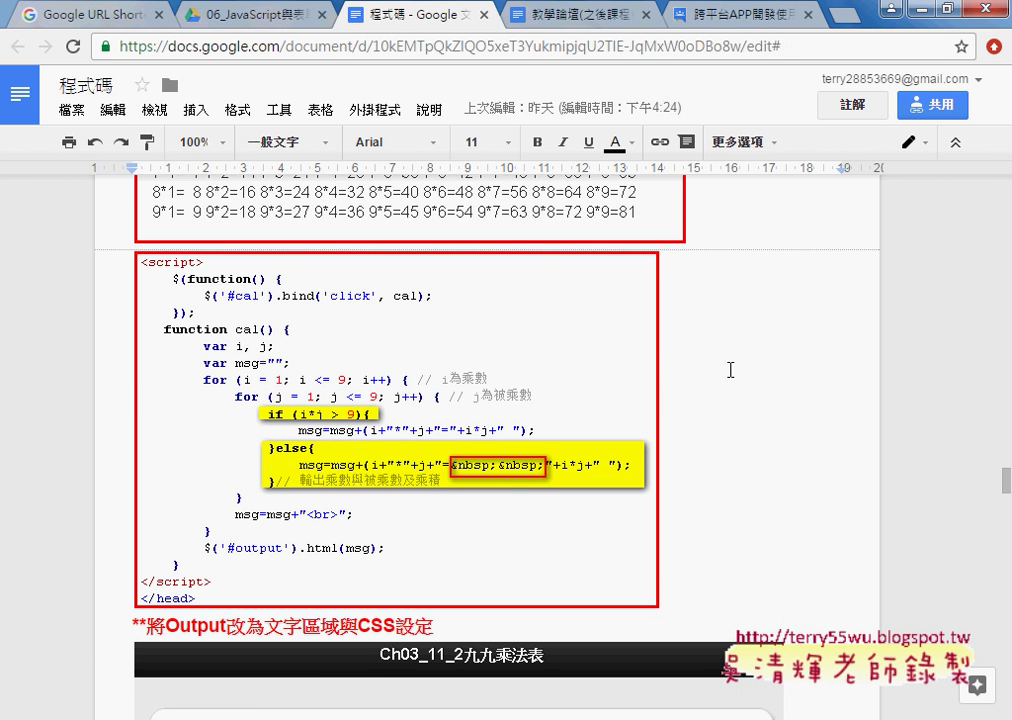
scroll(730, 368, up, 5)
scroll(730, 368, up, 3)
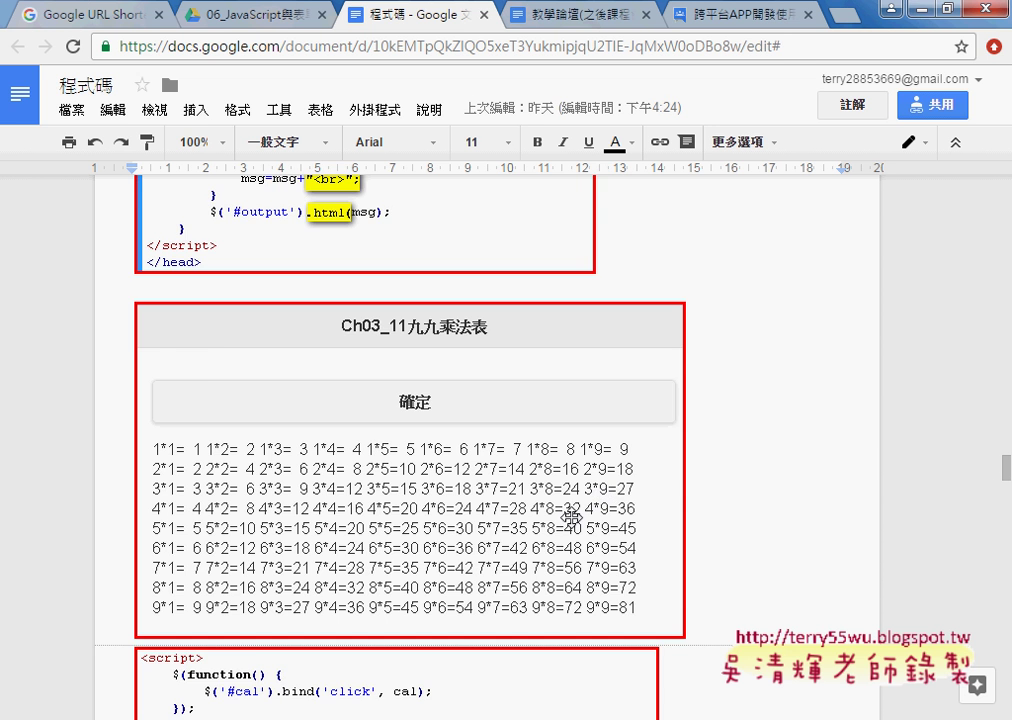
scroll(572, 515, down, 1)
scroll(625, 511, down, 5)
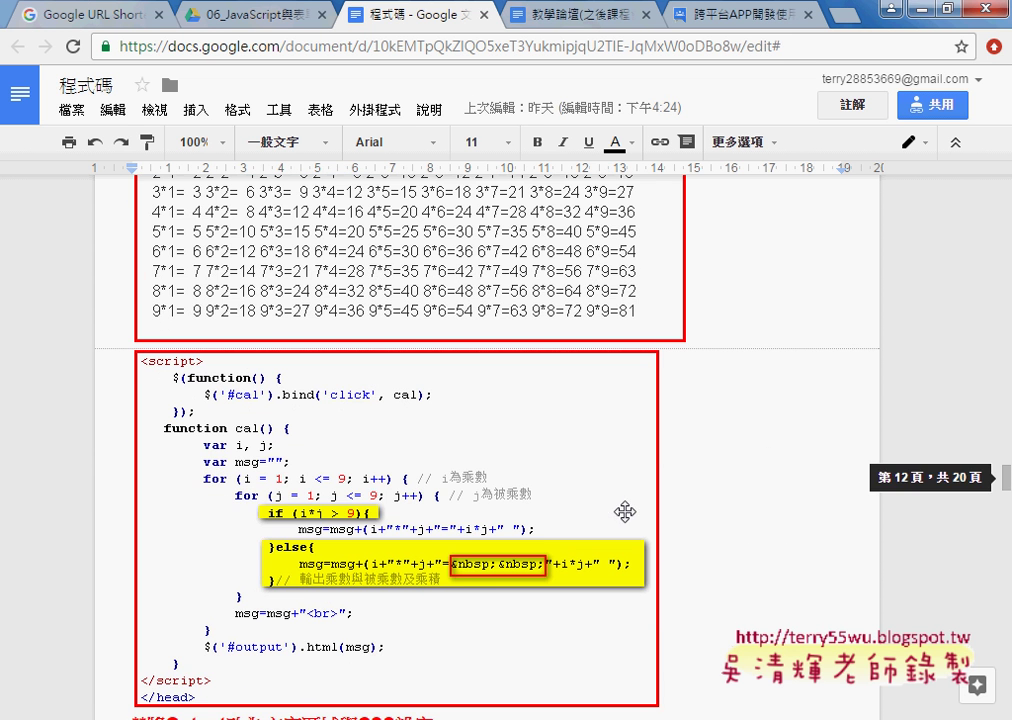
scroll(333, 541, up, 1)
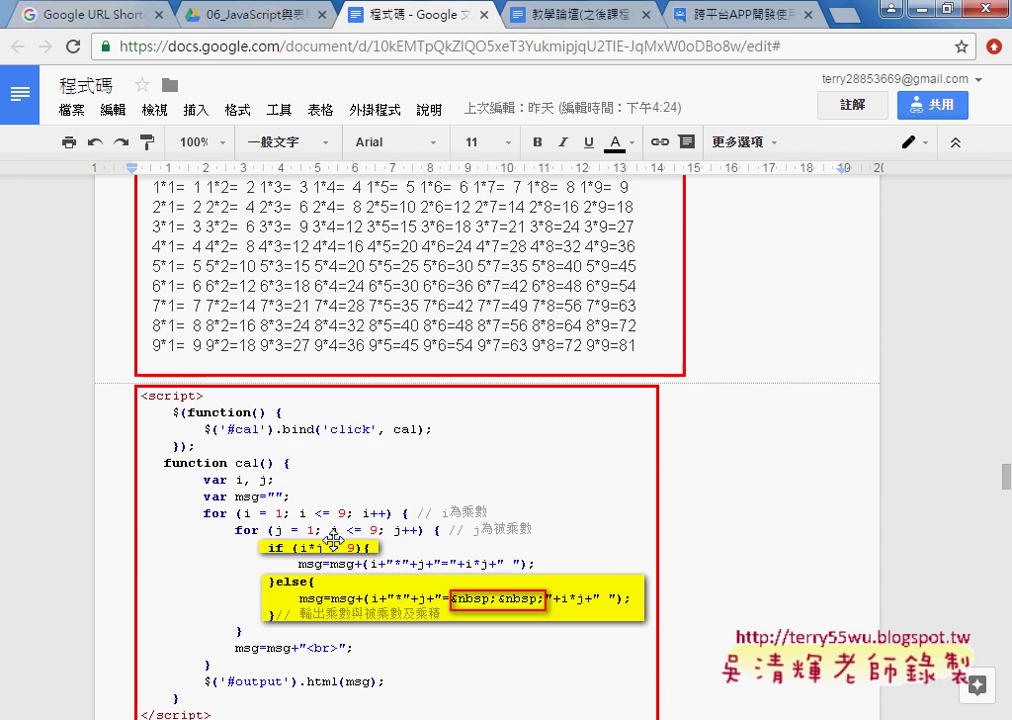
scroll(333, 541, up, 5)
scroll(333, 541, up, 5)
scroll(333, 541, up, 1)
scroll(333, 540, up, 3)
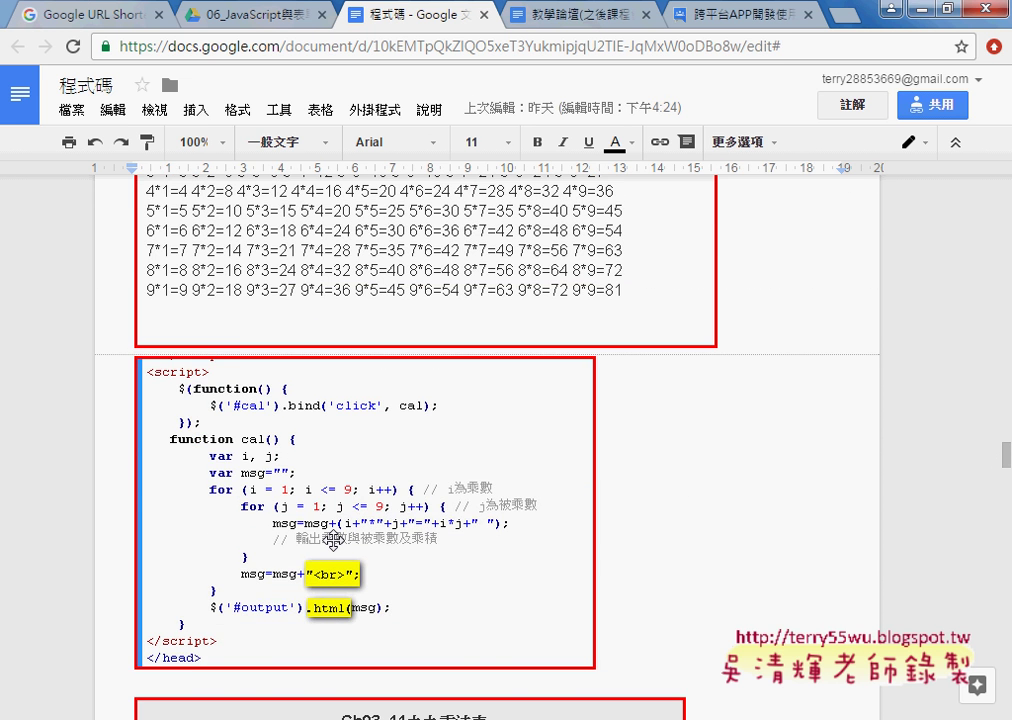
scroll(333, 541, down, 5)
scroll(333, 541, down, 4)
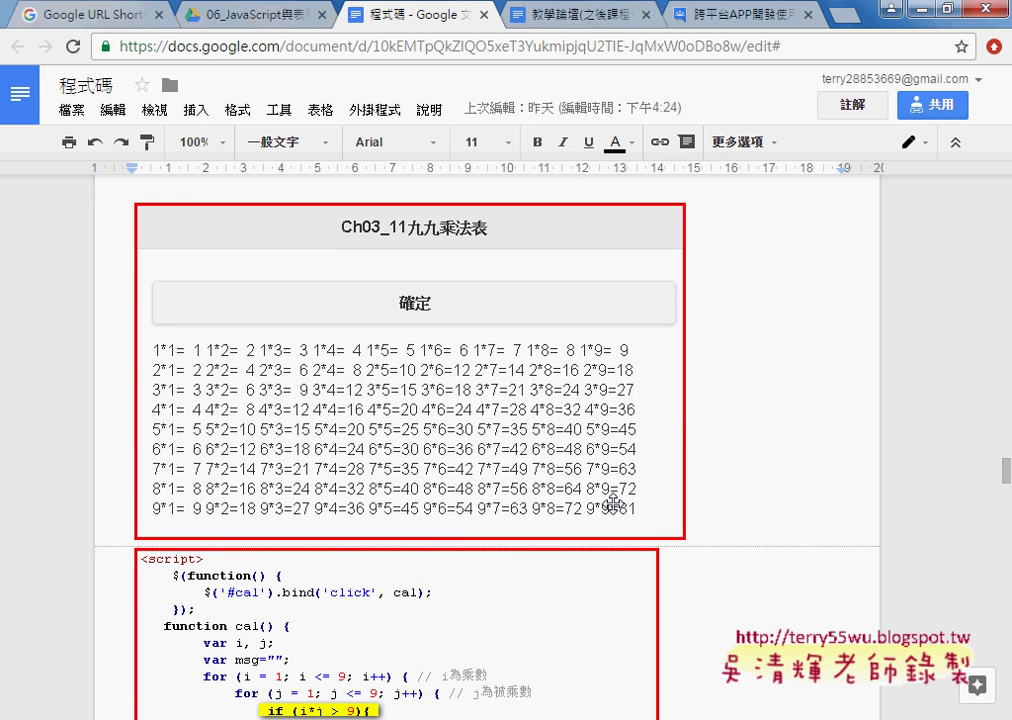
scroll(800, 544, down, 1)
scroll(798, 545, down, 8)
scroll(798, 545, down, 7)
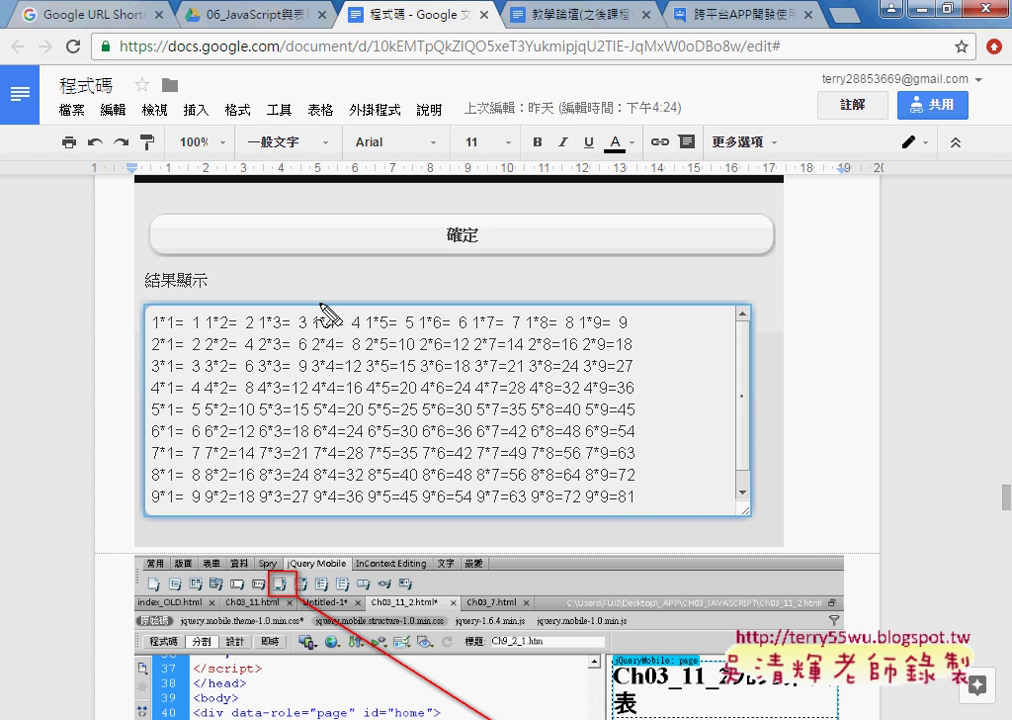
Highlight 'CSS設定' in the red heading about turning Output into a text area
mouse_move(93, 293)
mouse_down()
mouse_move(137, 318)
mouse_move(124, 328)
mouse_up()
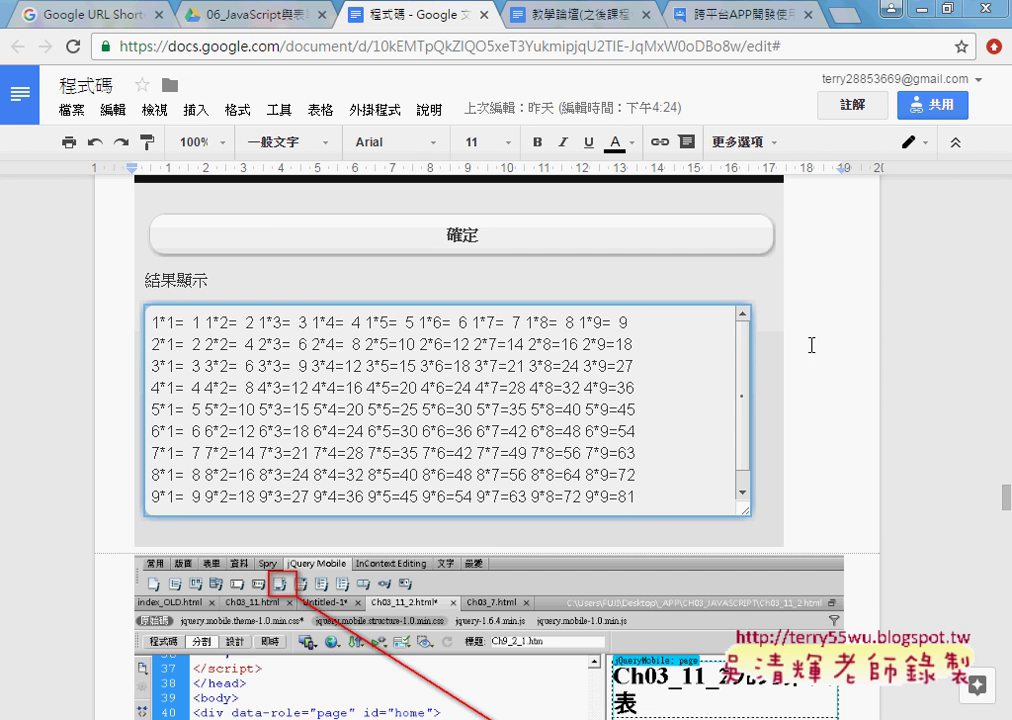
scroll(828, 345, up, 1)
scroll(826, 345, up, 2)
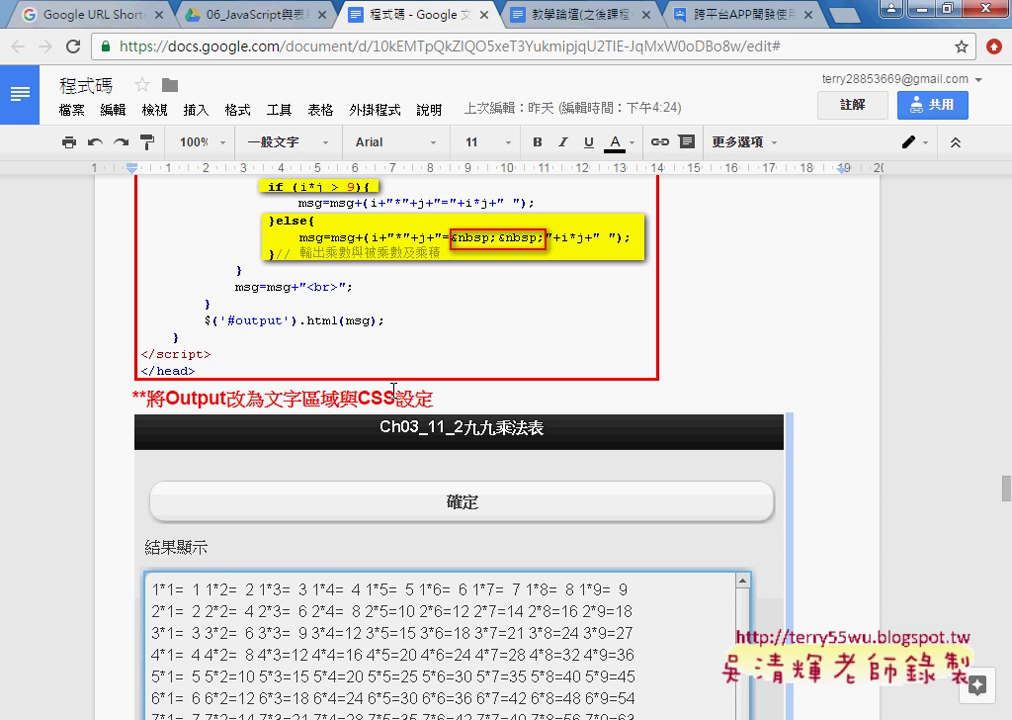
drag(358, 399, 446, 400)
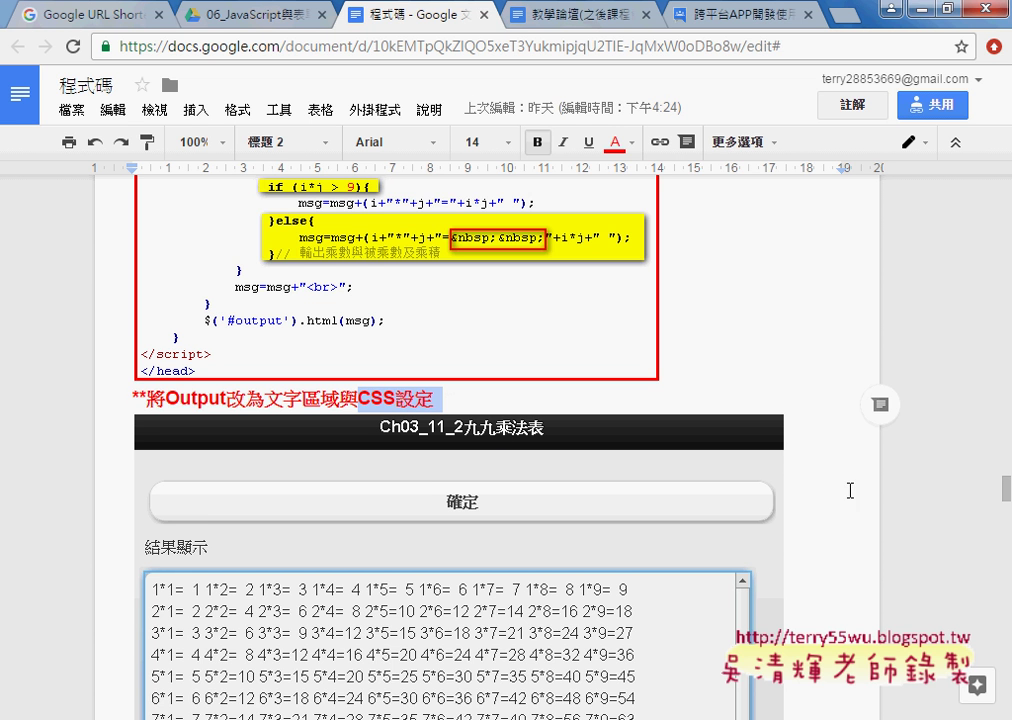
scroll(835, 493, down, 1)
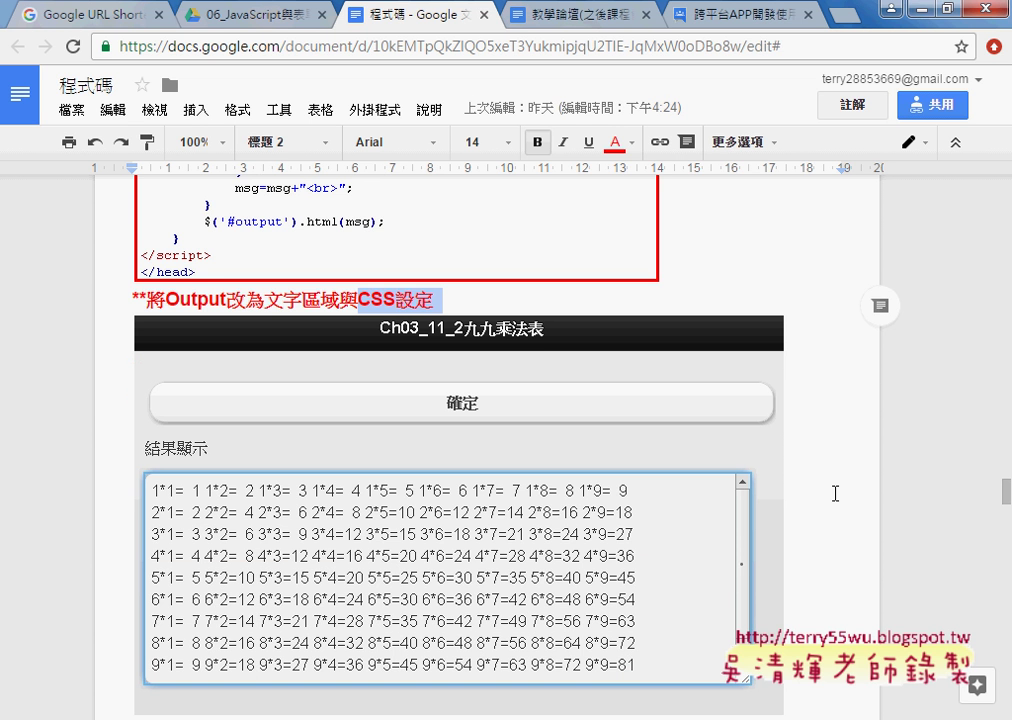
scroll(835, 493, down, 1)
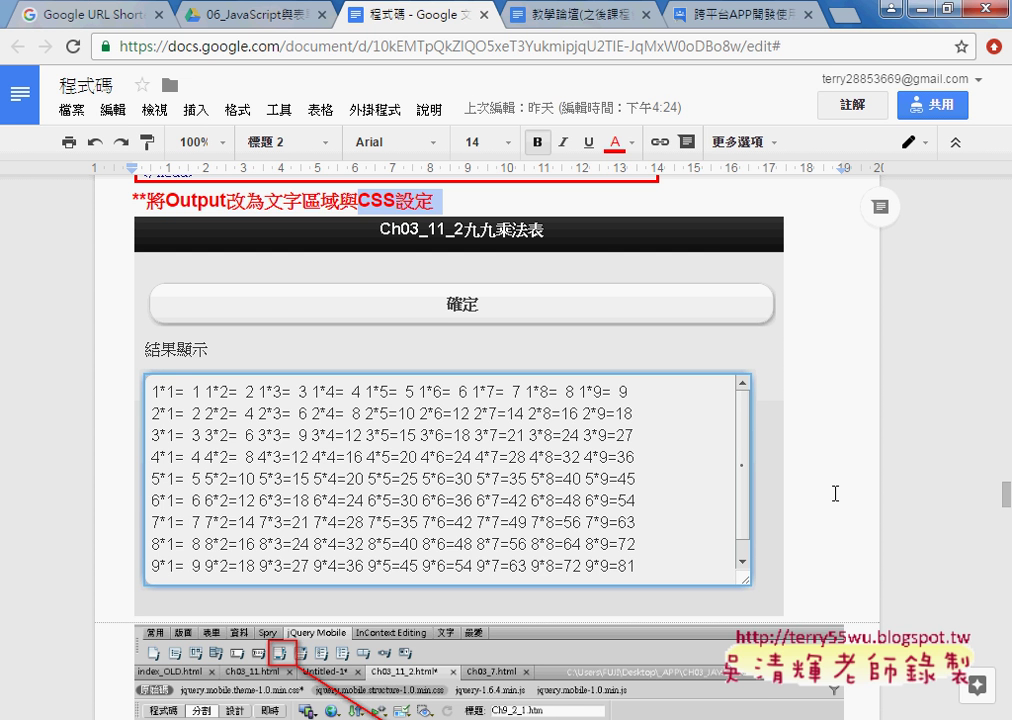
Scroll through the Dreamweaver markup to the script using $('#output2').val(msg)
scroll(835, 493, down, 4)
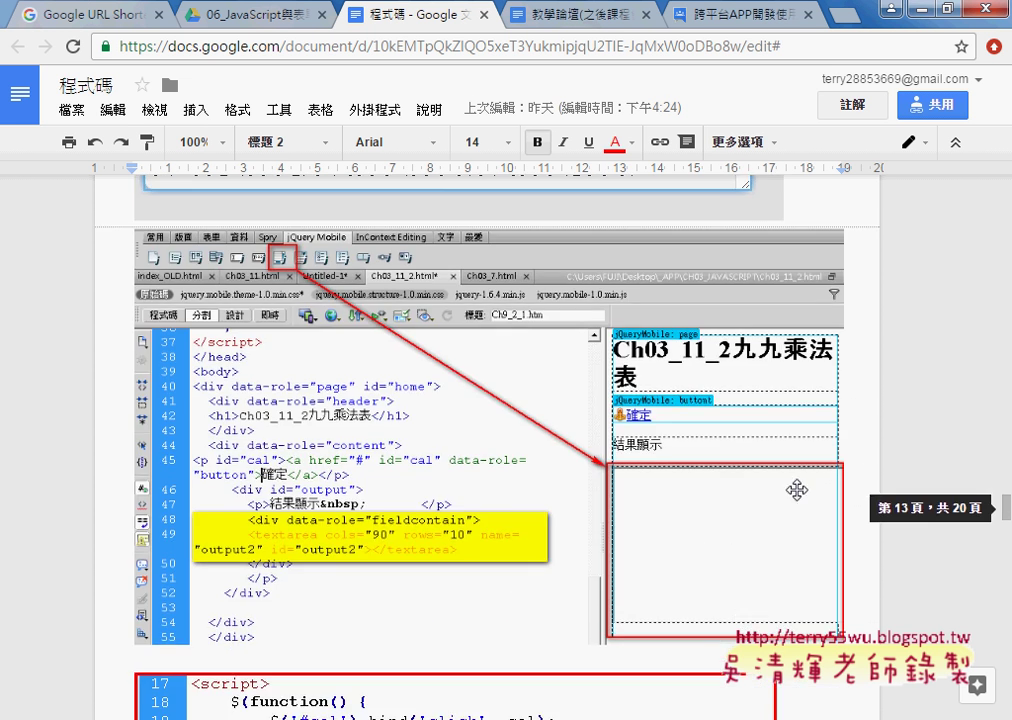
scroll(872, 469, down, 2)
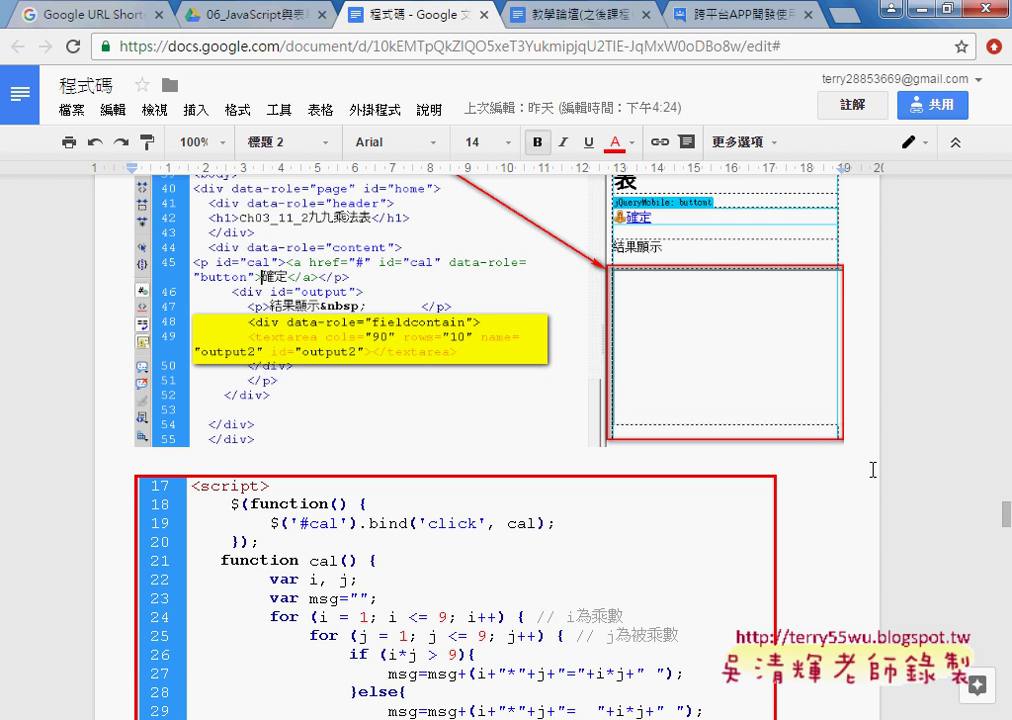
scroll(872, 469, up, 2)
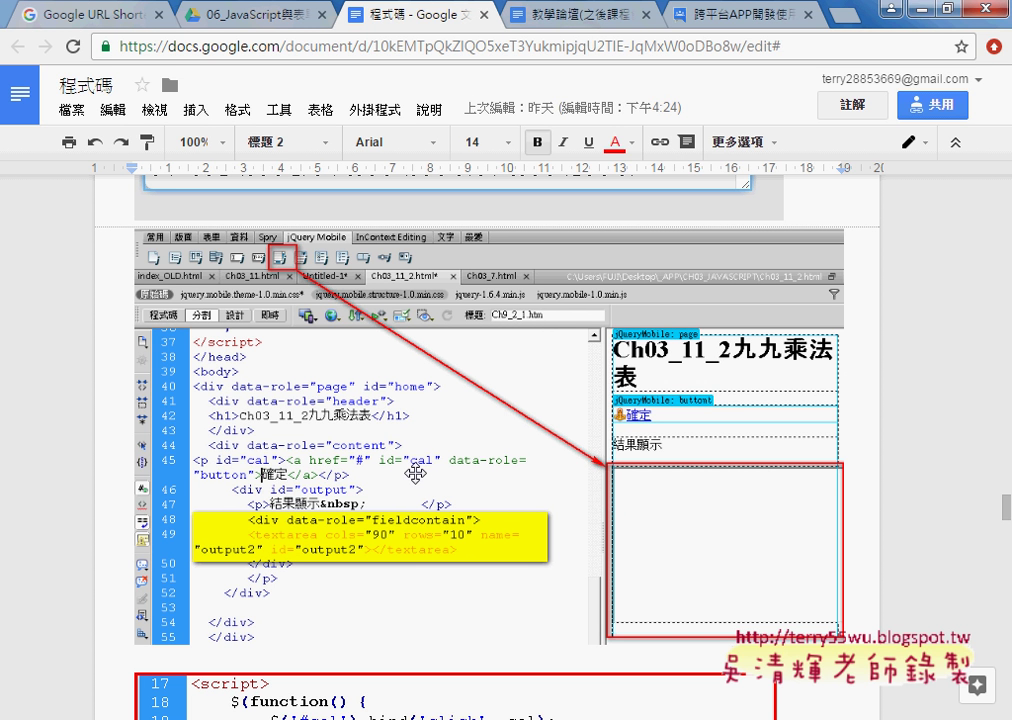
scroll(420, 475, down, 2)
Scroll to the 新增 CSS 規則 screenshot for #output2 with height 200px and width 600px
scroll(430, 477, down, 2)
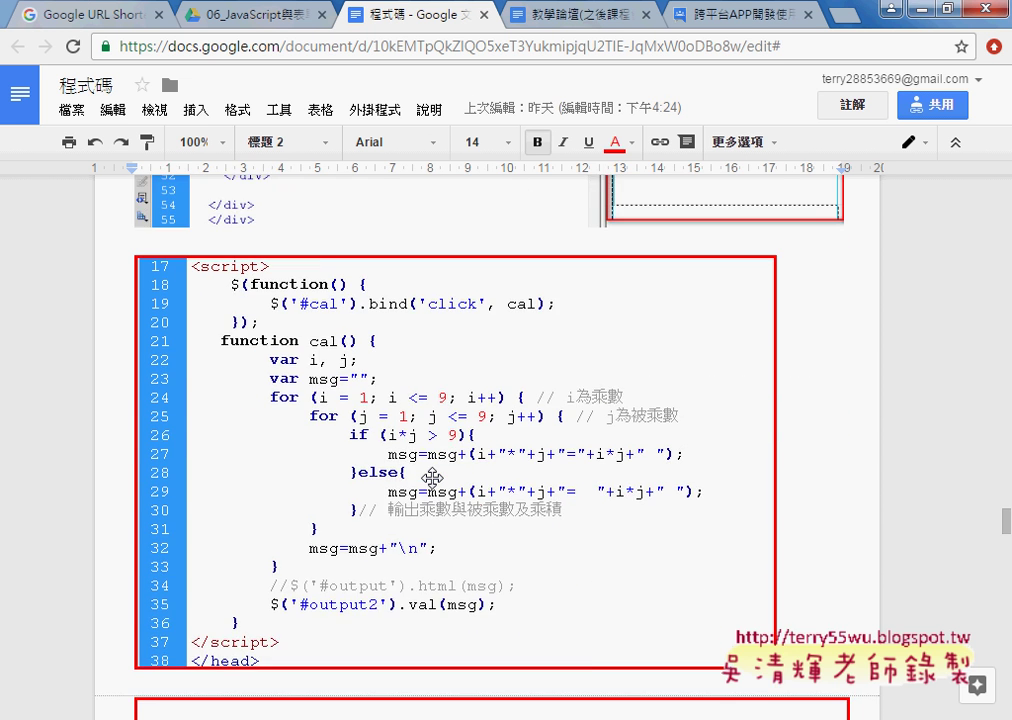
scroll(432, 477, down, 2)
scroll(432, 478, down, 2)
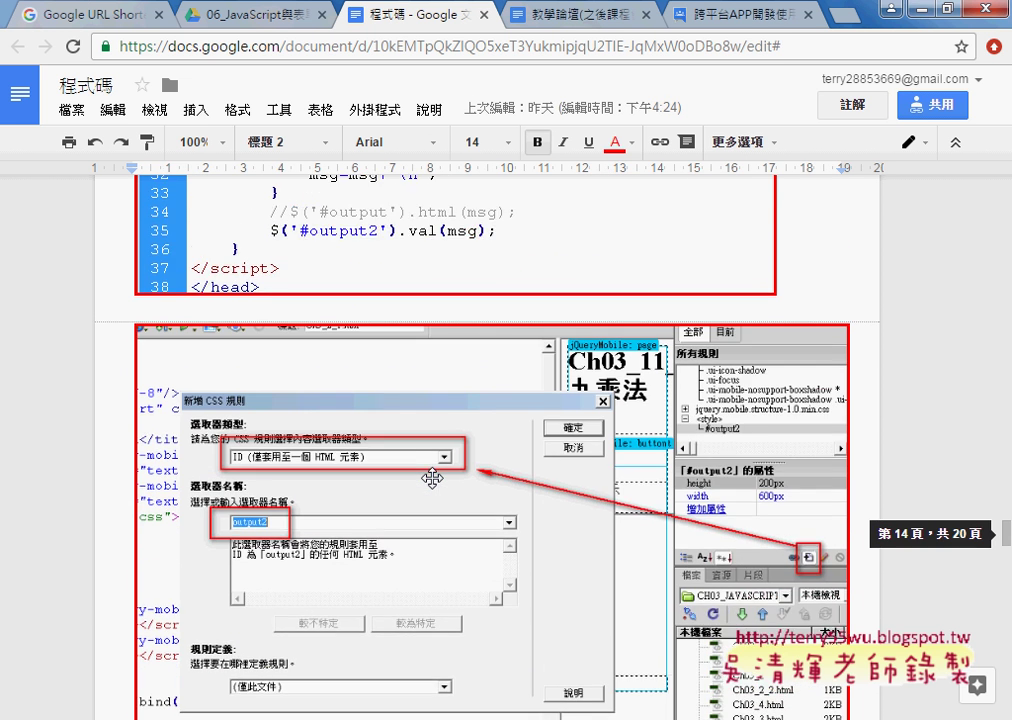
scroll(432, 479, down, 1)
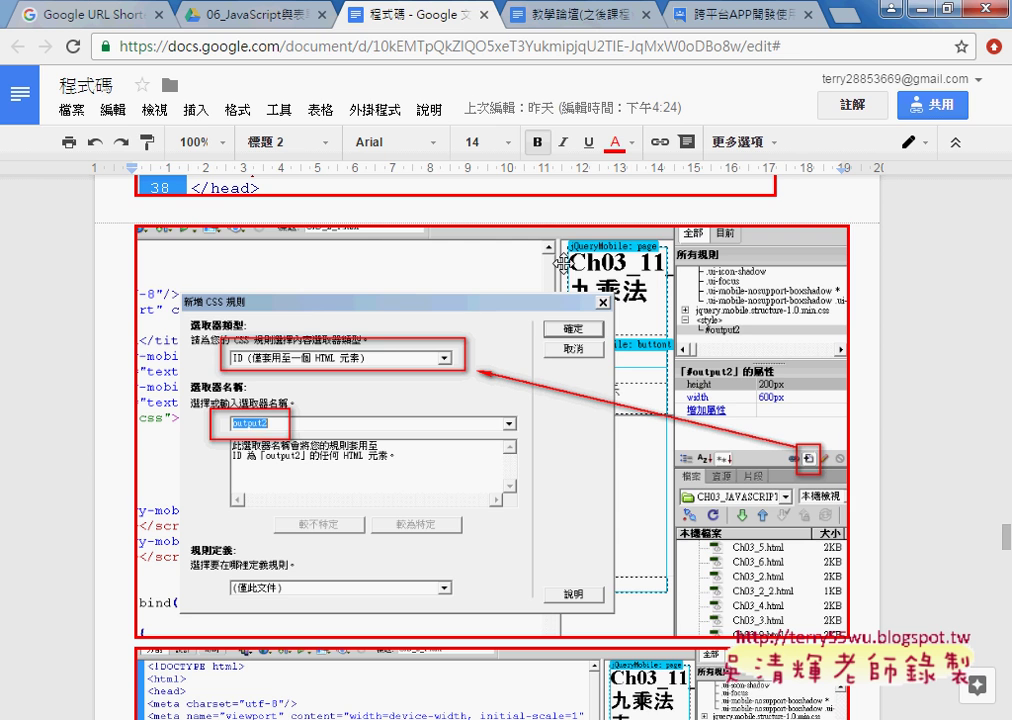
key(ctrl+t)
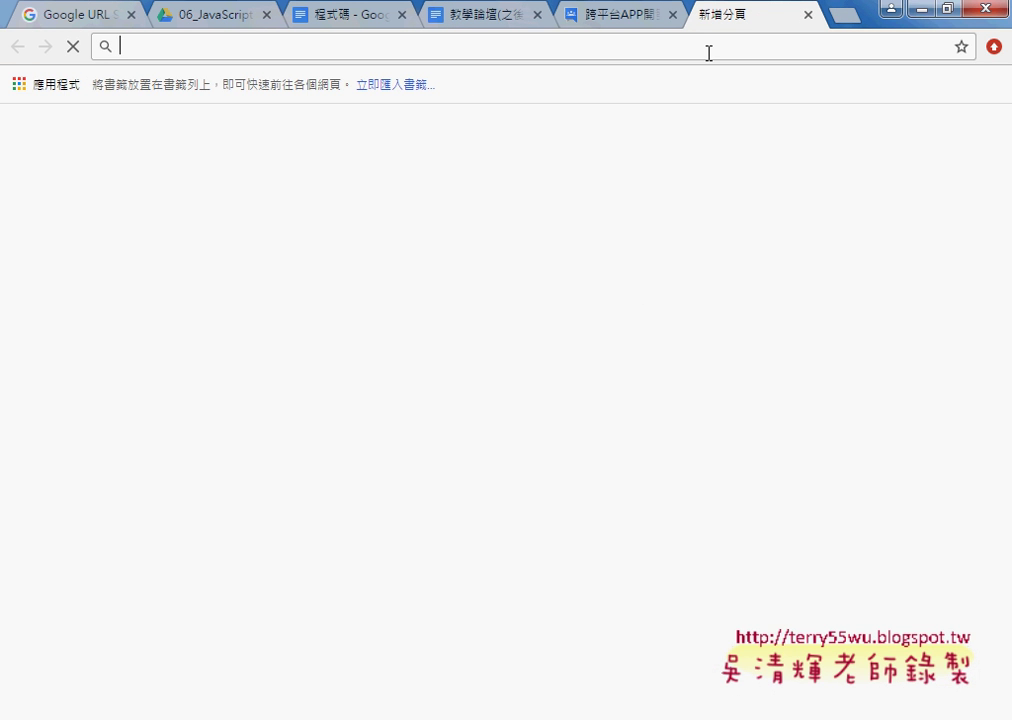
text(ww)
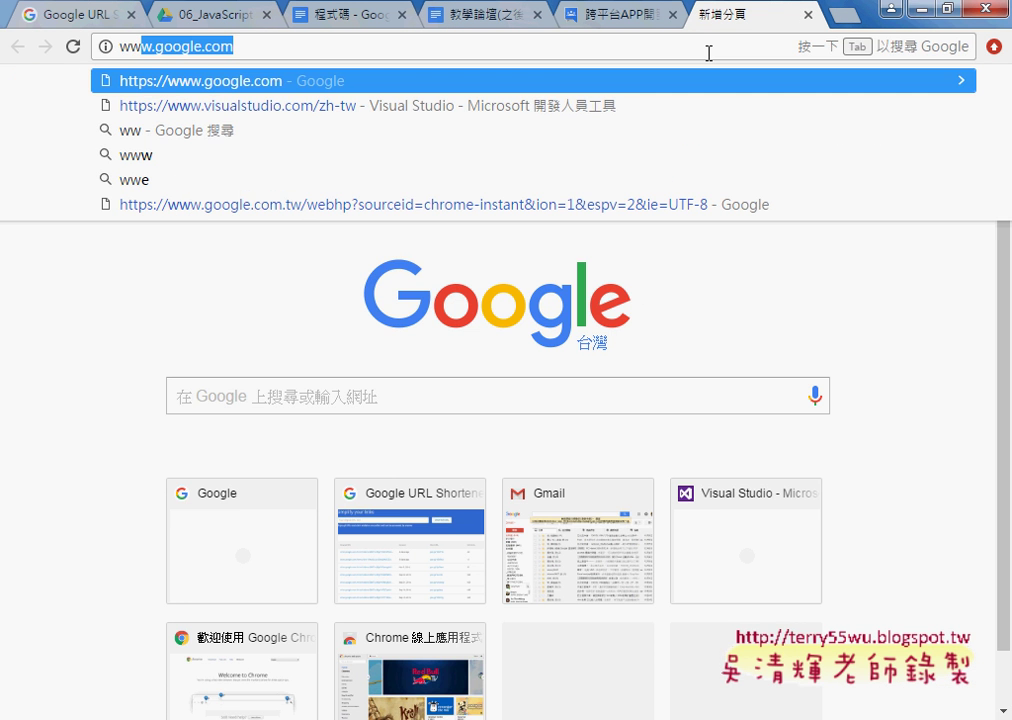
text(w)
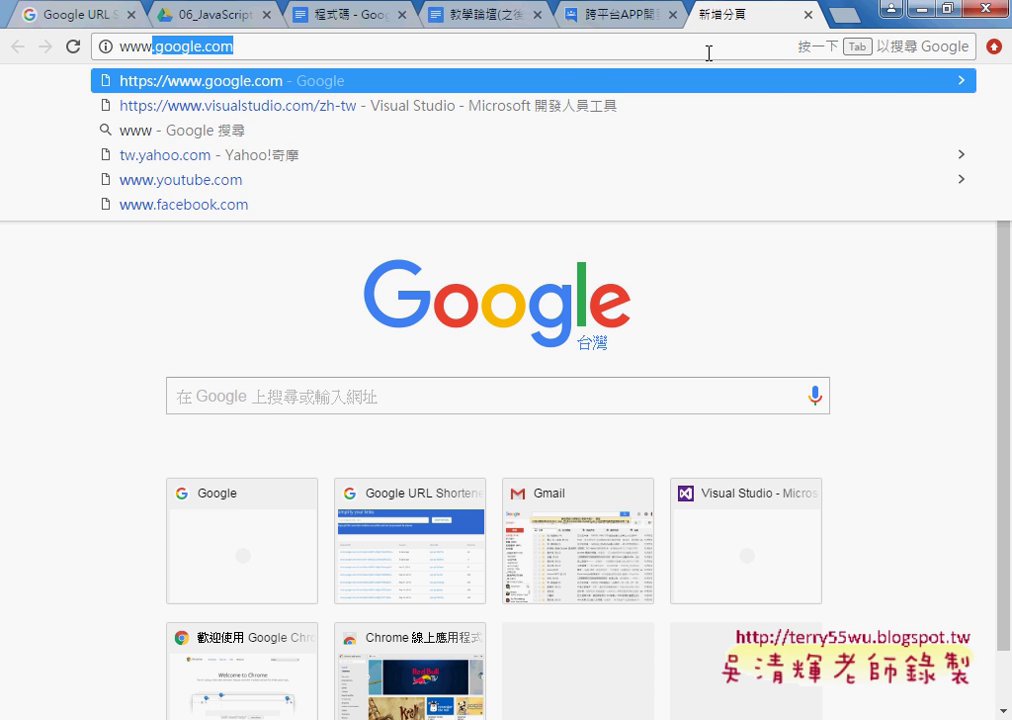
text(.w3)
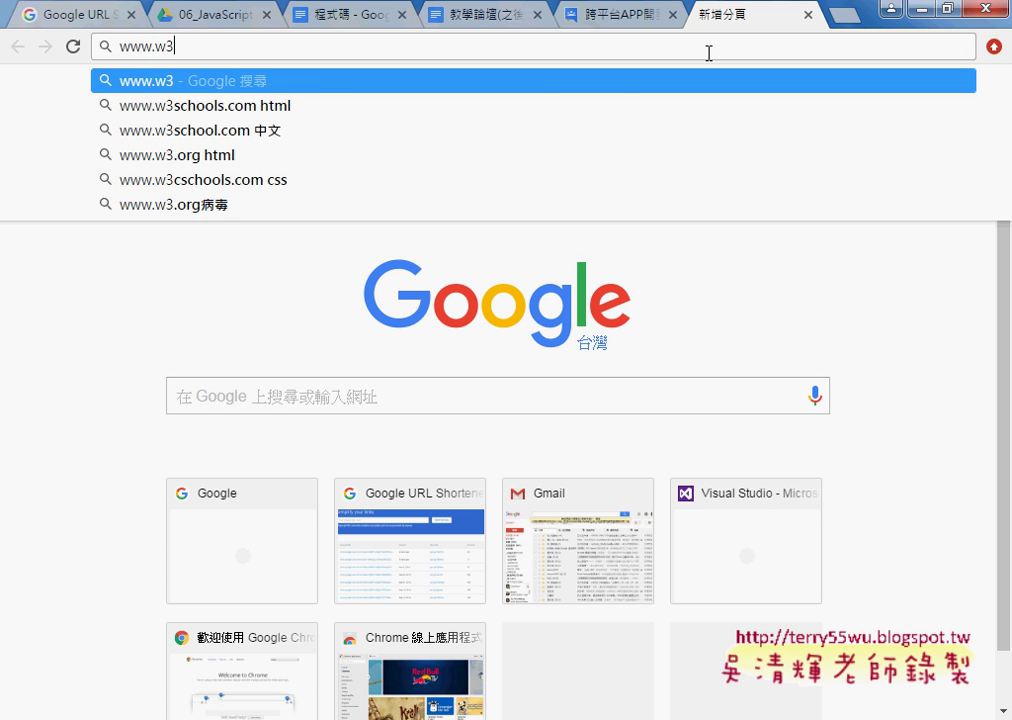
text(schoo)
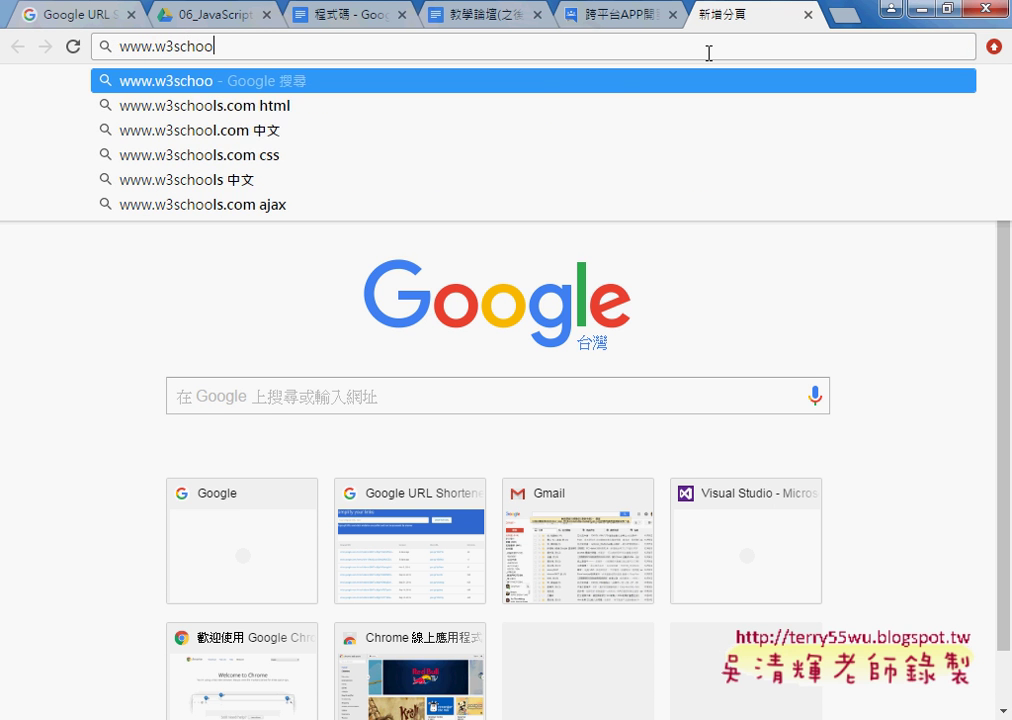
text(ls)
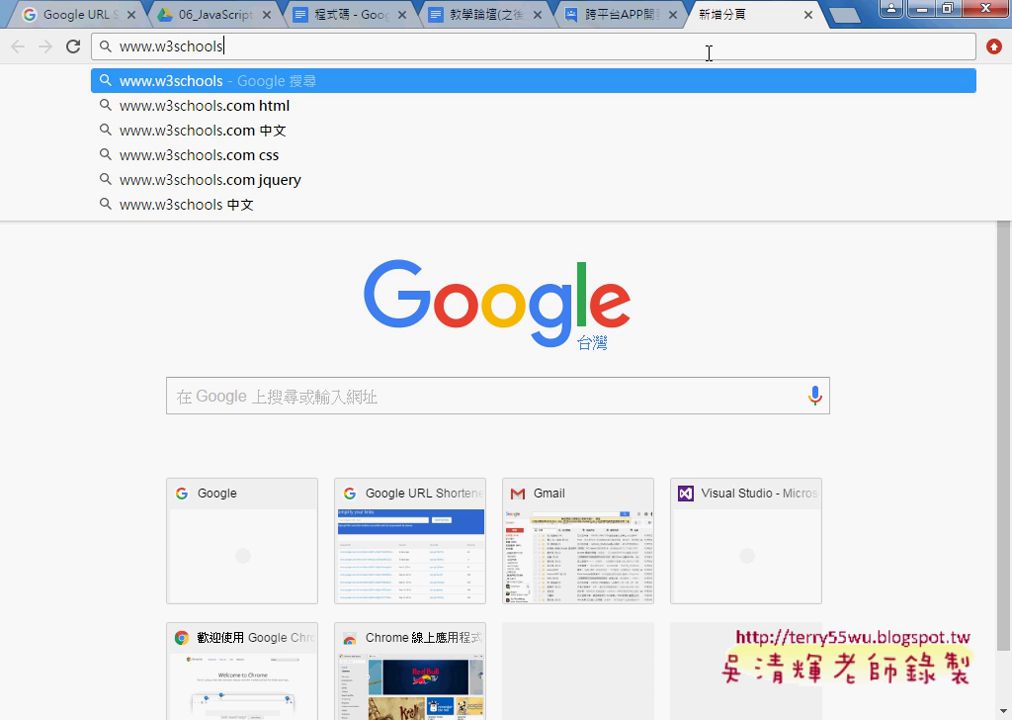
drag(153, 46, 219, 46)
click(176, 46)
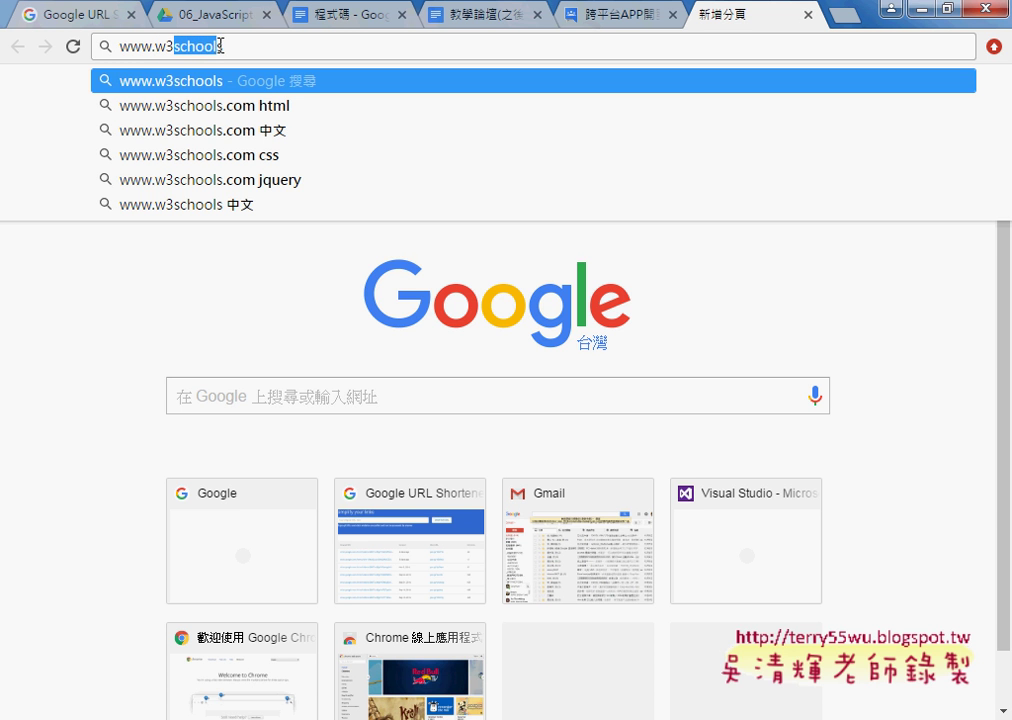
click(242, 46)
text(.c)
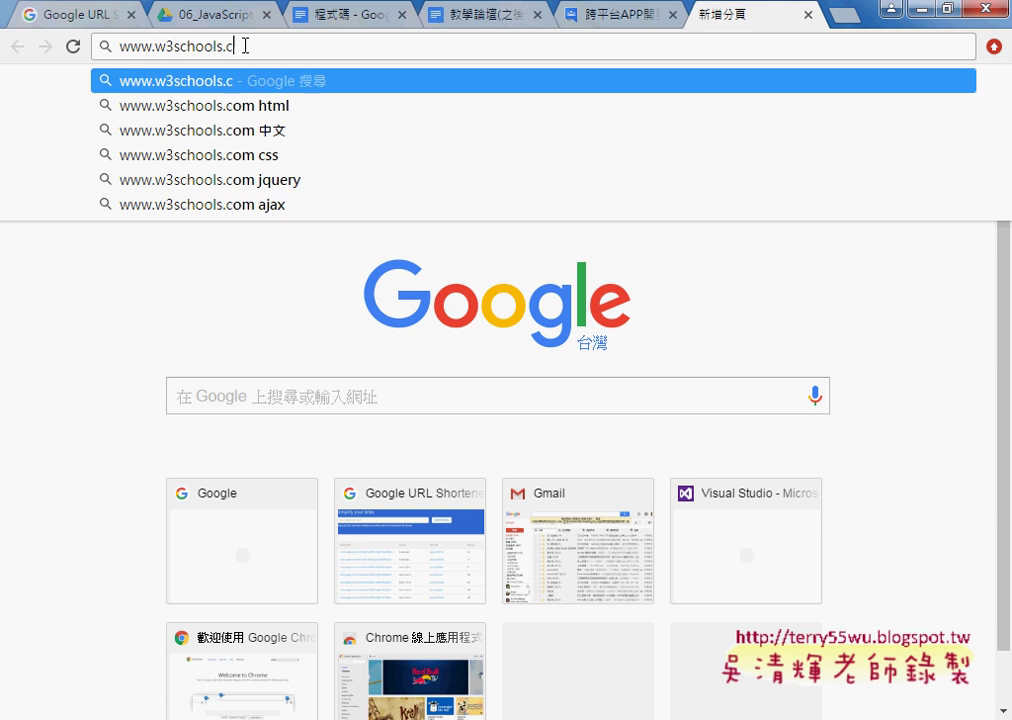
text(om)
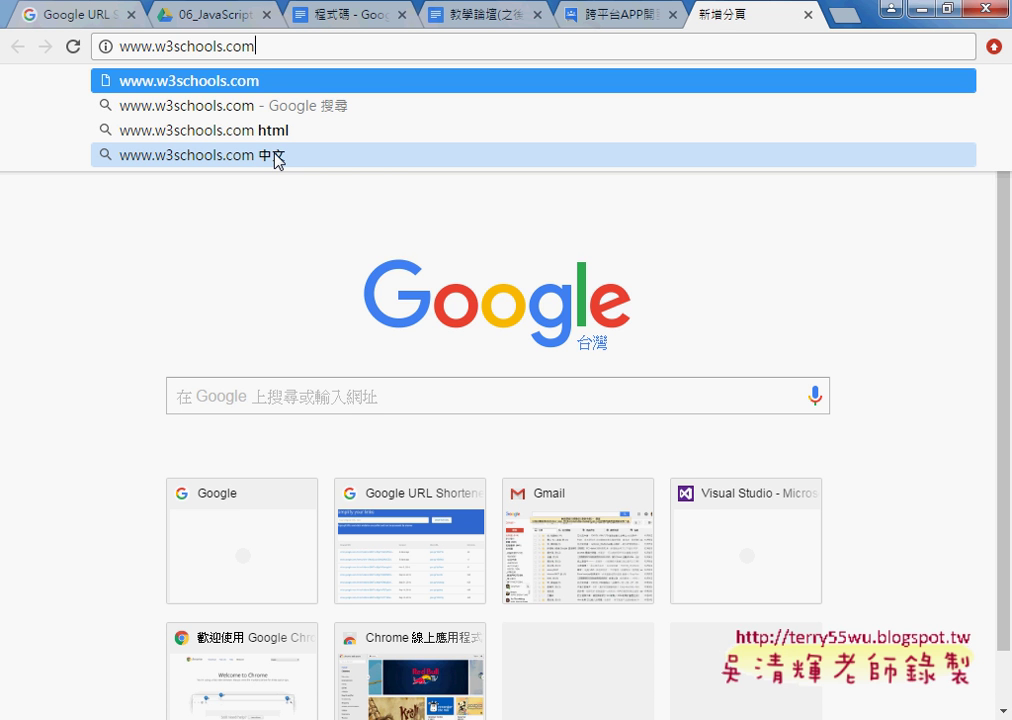
click(277, 88)
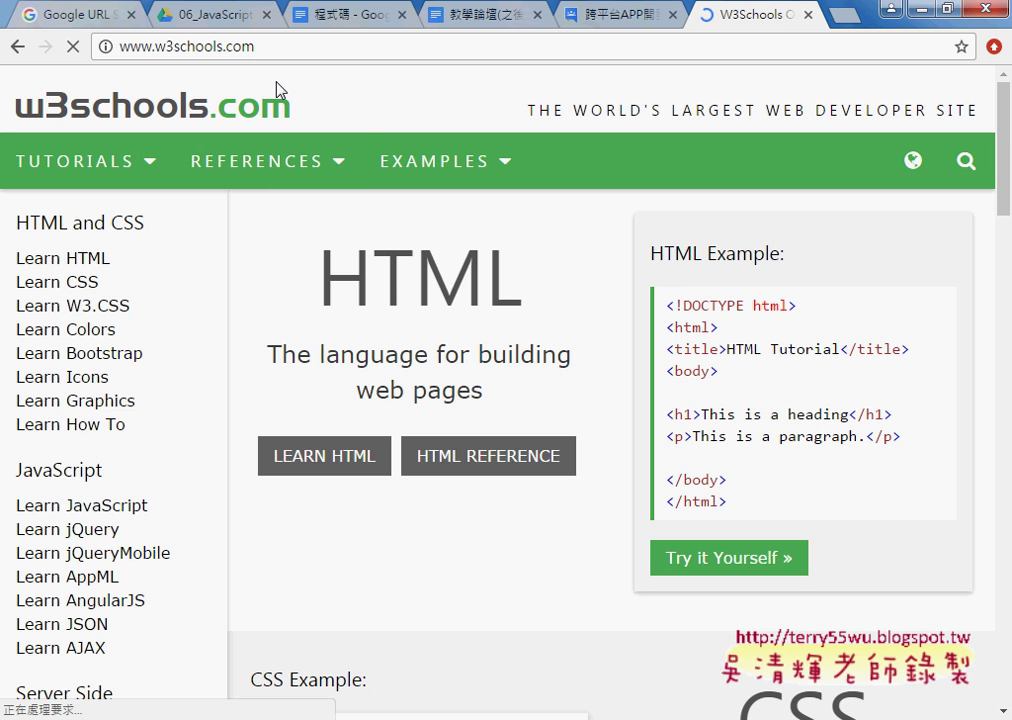
Choose Learn jQuery from the W3Schools TUTORIALS menu
click(138, 175)
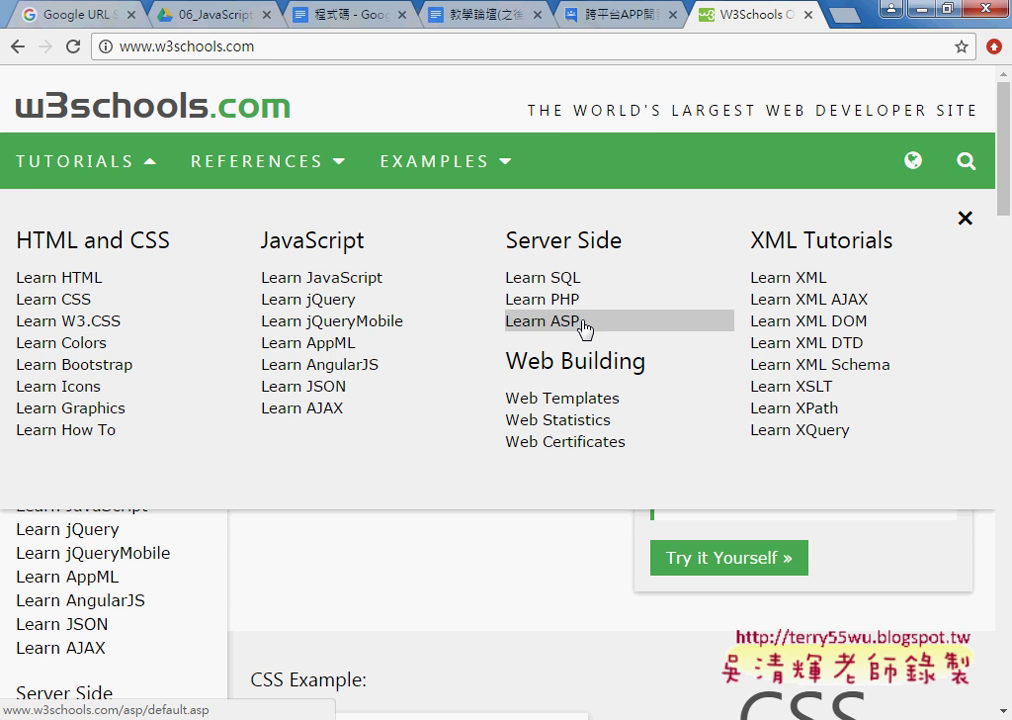
click(352, 303)
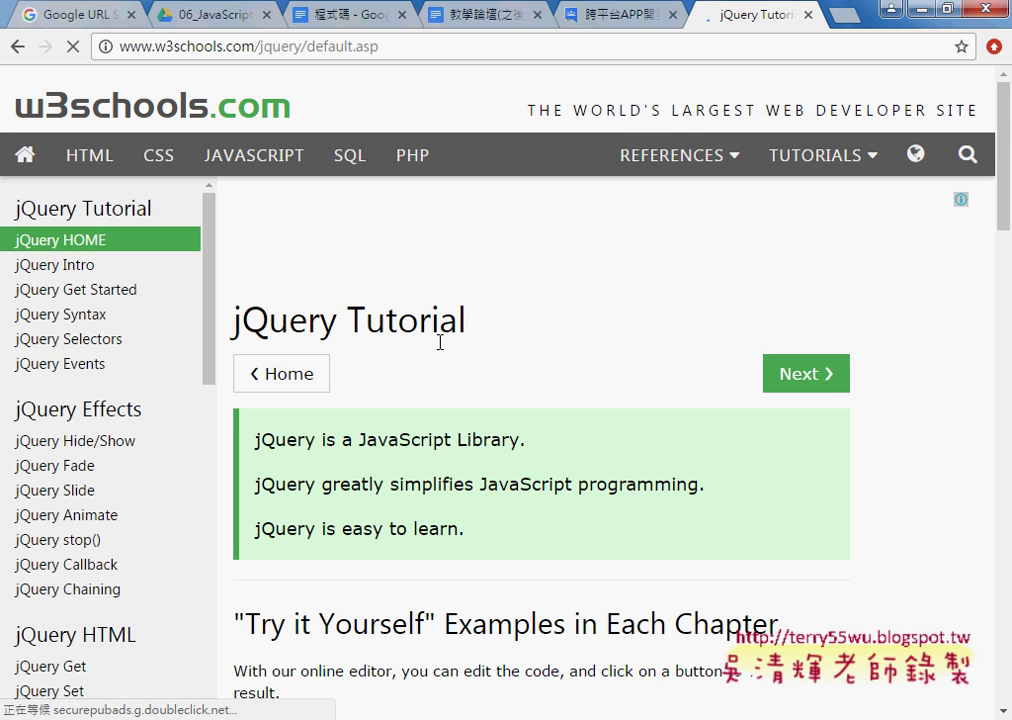
Open the tryjquery_hide example's Try it Yourself » editor from the Example section
scroll(400, 417, down, 3)
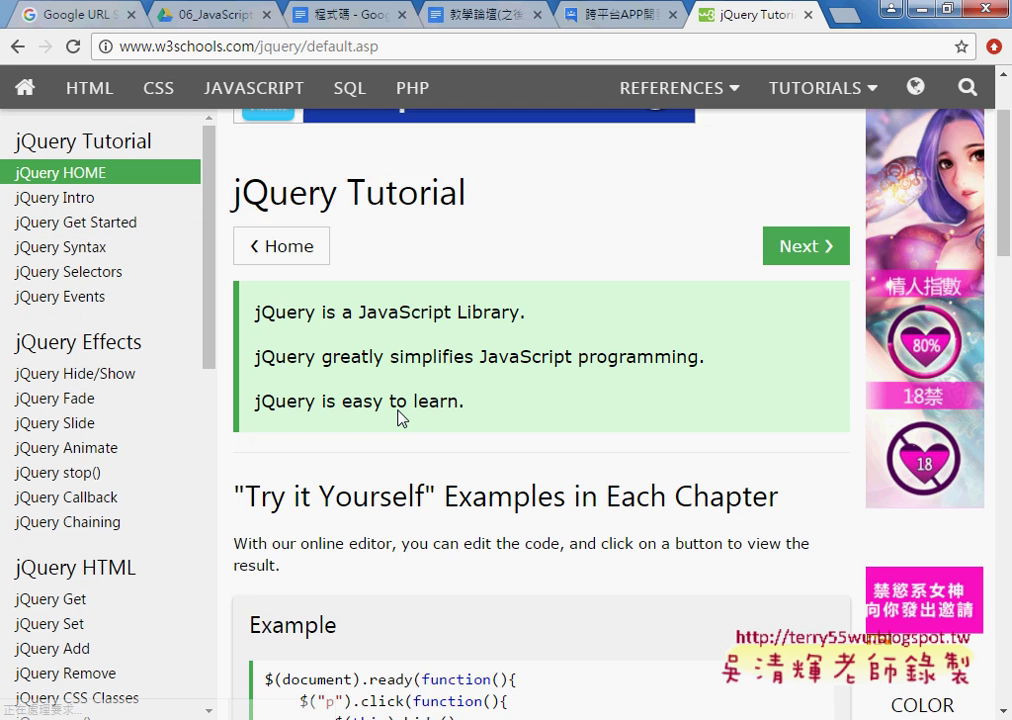
scroll(400, 417, down, 2)
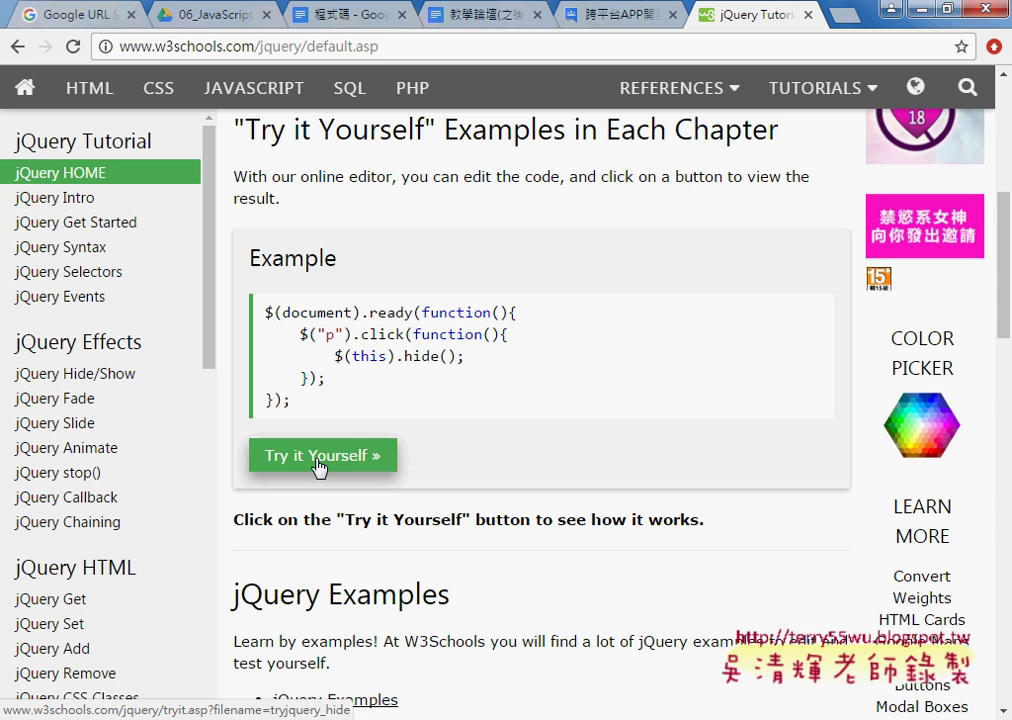
click(317, 463)
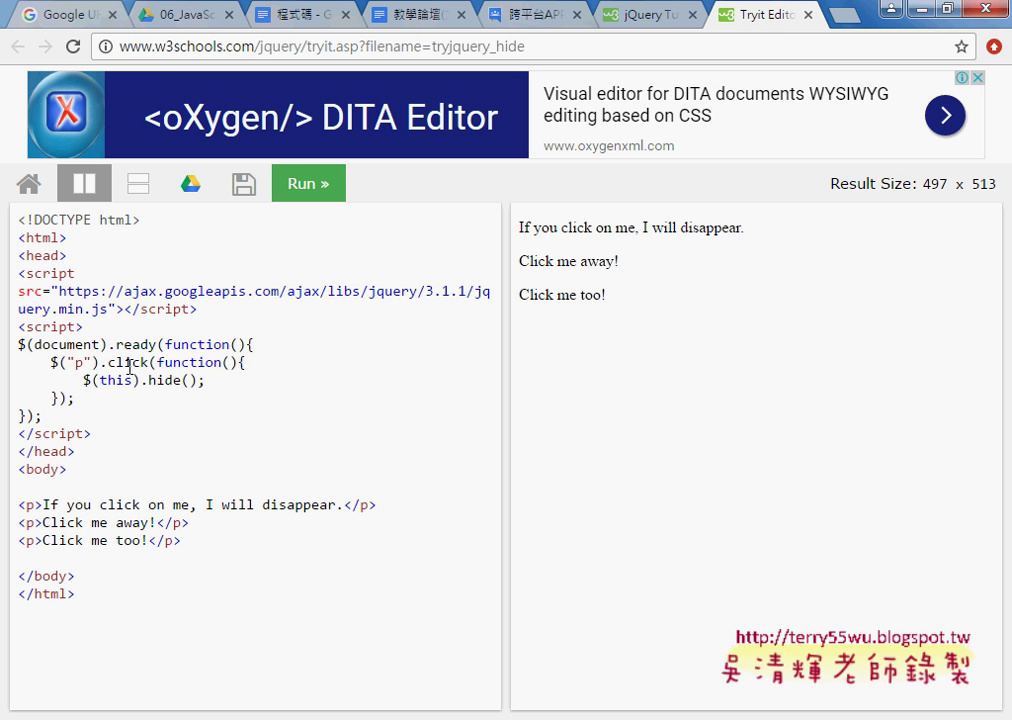
Hide all three result paragraphs, then select the inner <script> block in the code editor
click(586, 229)
click(586, 229)
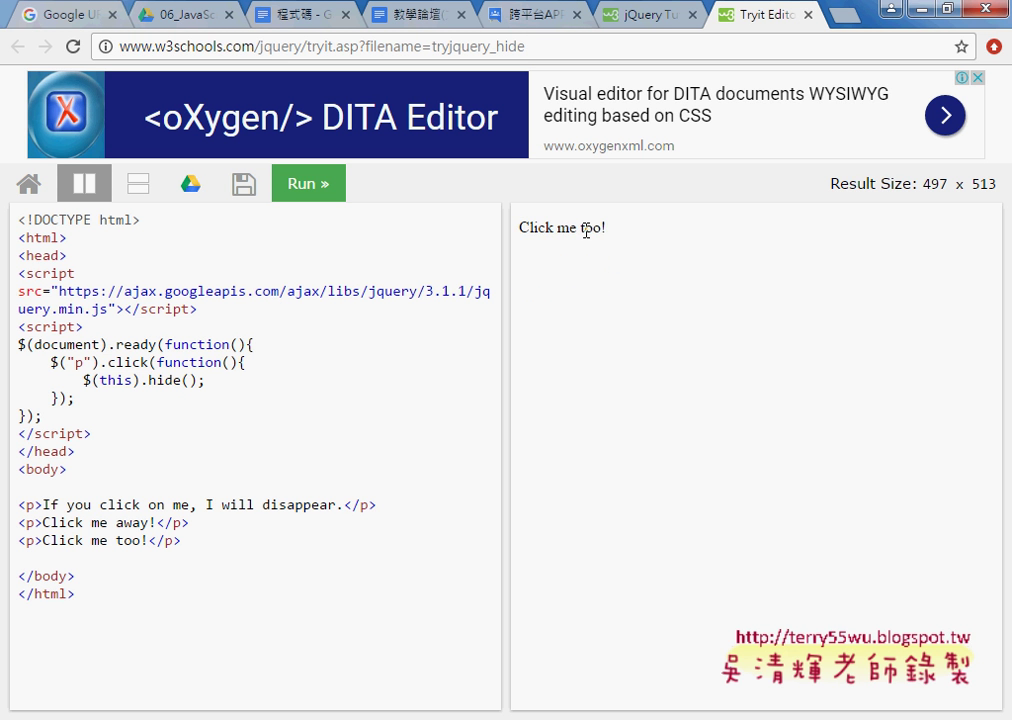
click(587, 228)
click(101, 434)
drag(101, 434, 5, 338)
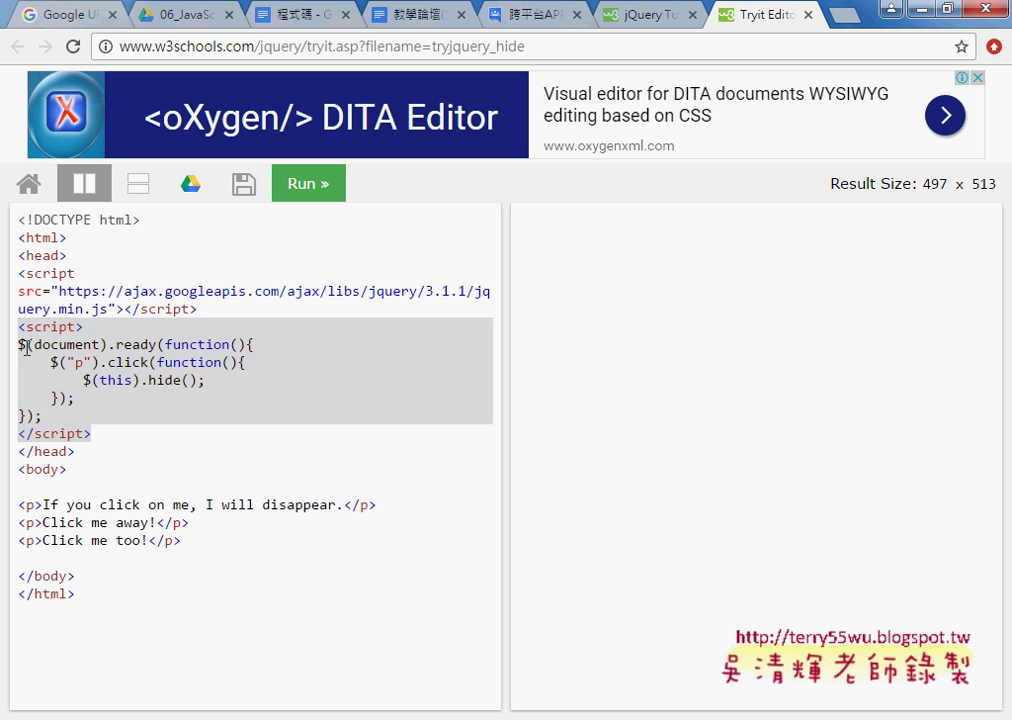
click(26, 346)
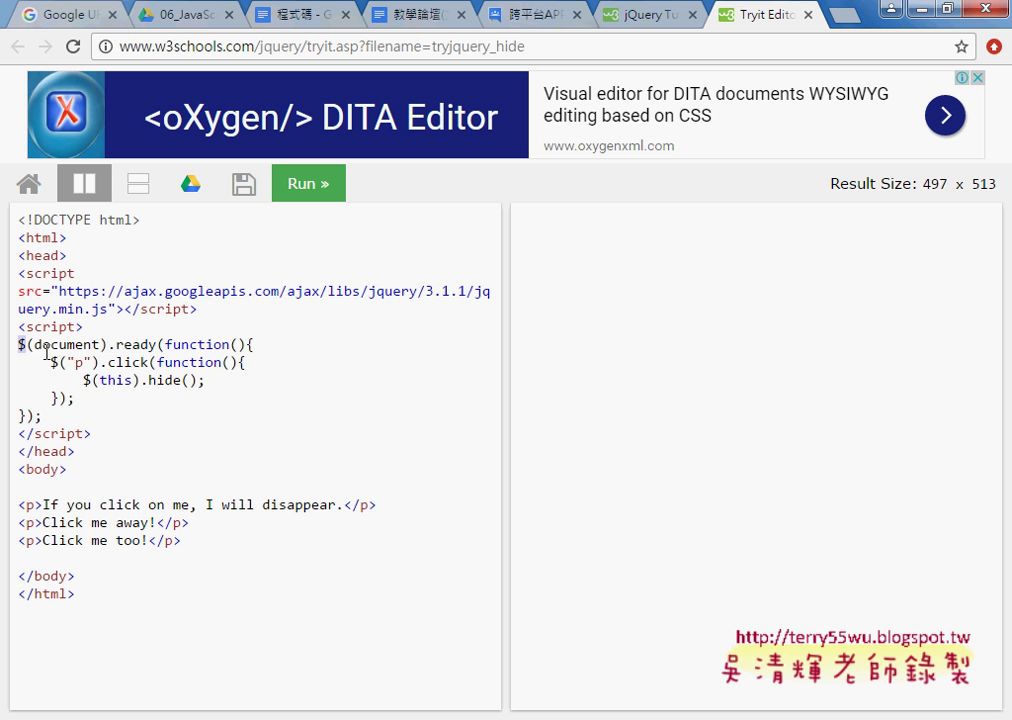
drag(26, 345, 107, 350)
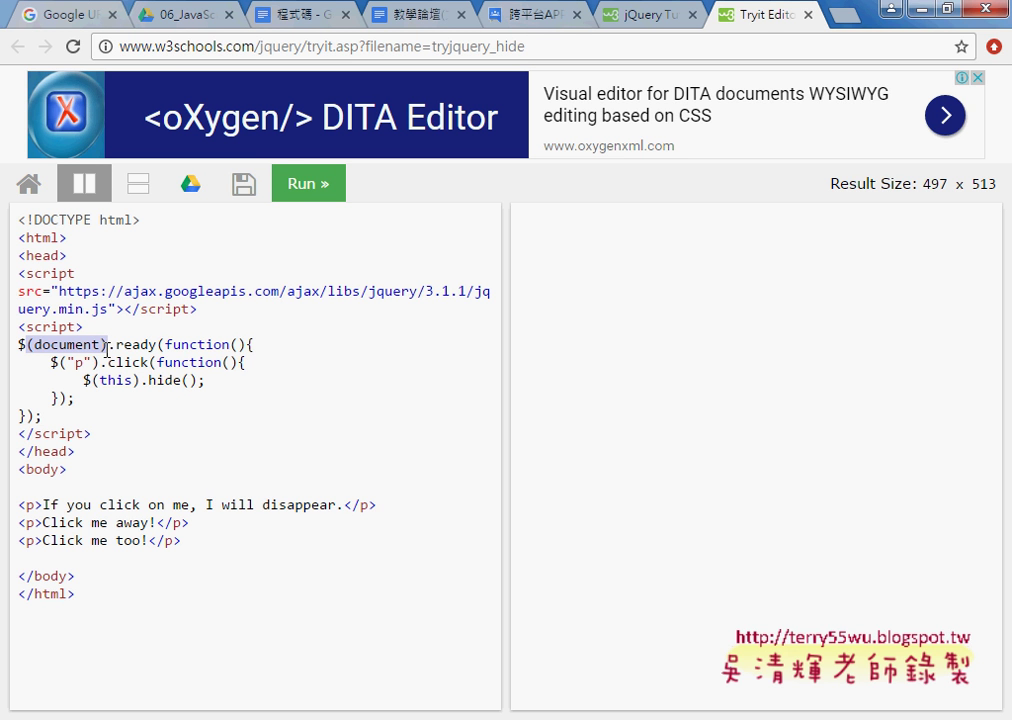
click(107, 351)
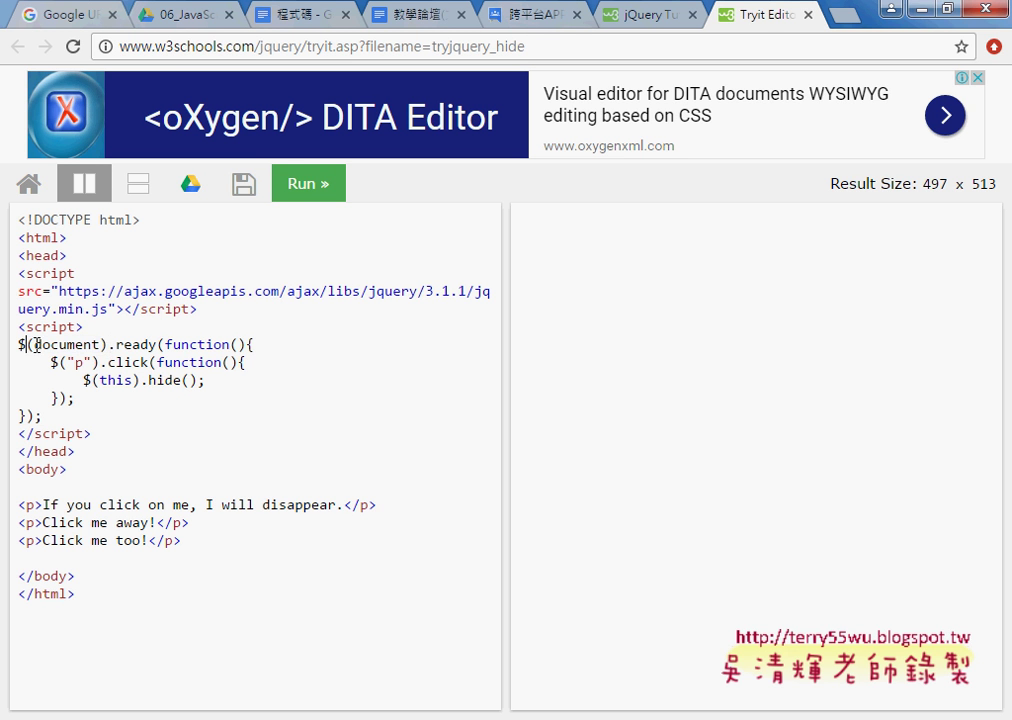
drag(25, 345, 160, 352)
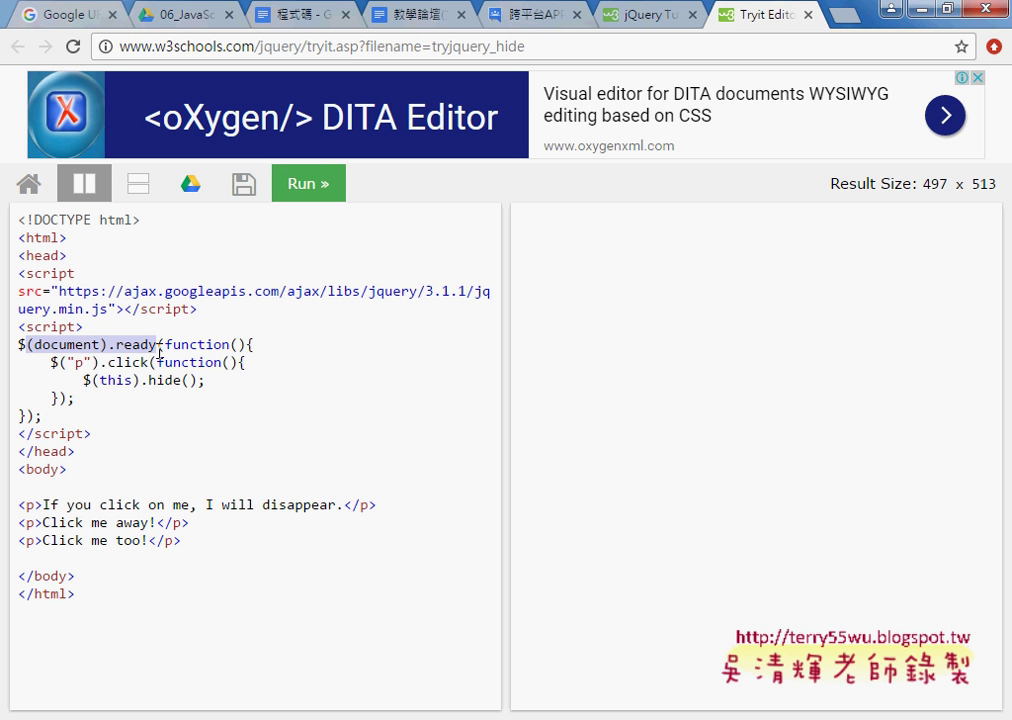
click(50, 362)
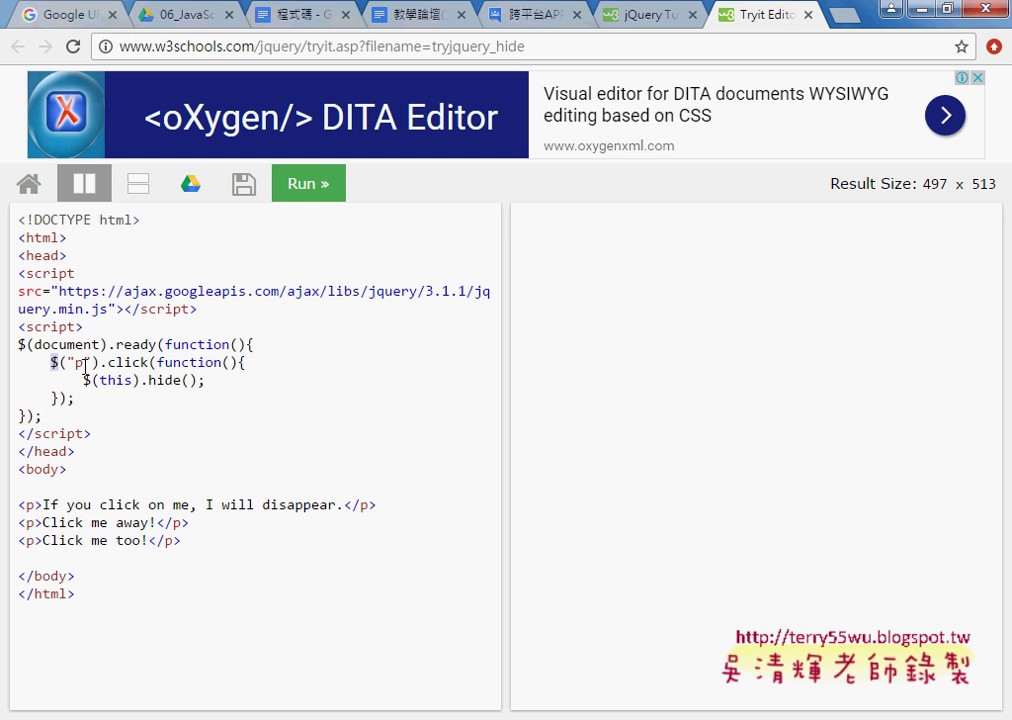
drag(98, 363, 58, 363)
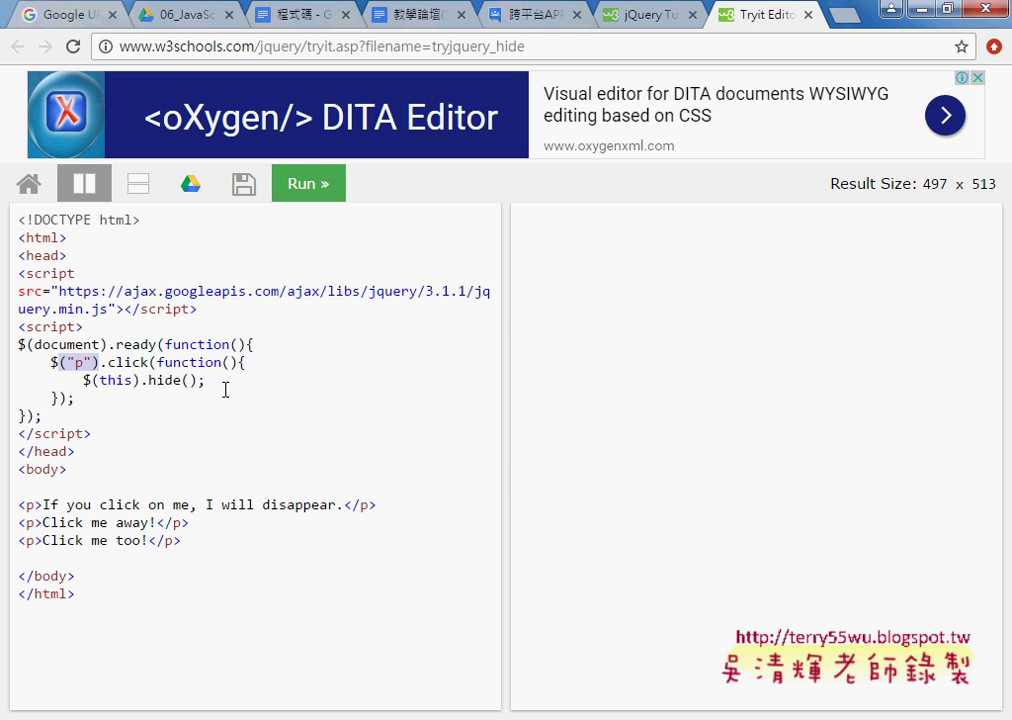
drag(157, 362, 245, 365)
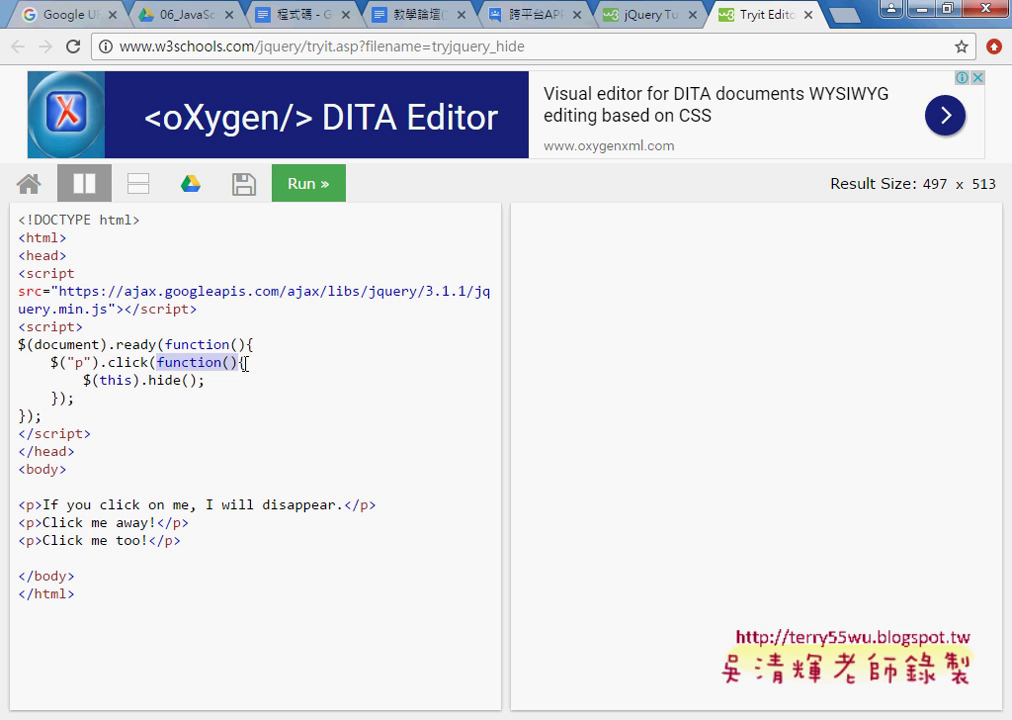
drag(83, 380, 139, 381)
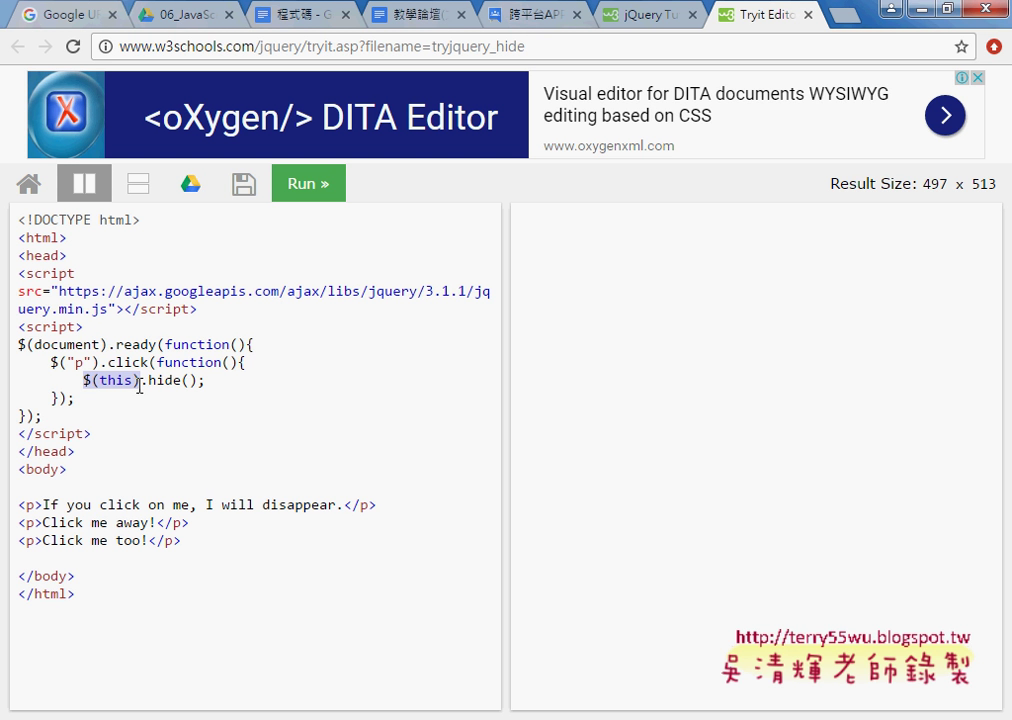
Rerun the example with Run », then hide the three paragraphs, including 'Click me away!' and 'Click me too!'
click(302, 190)
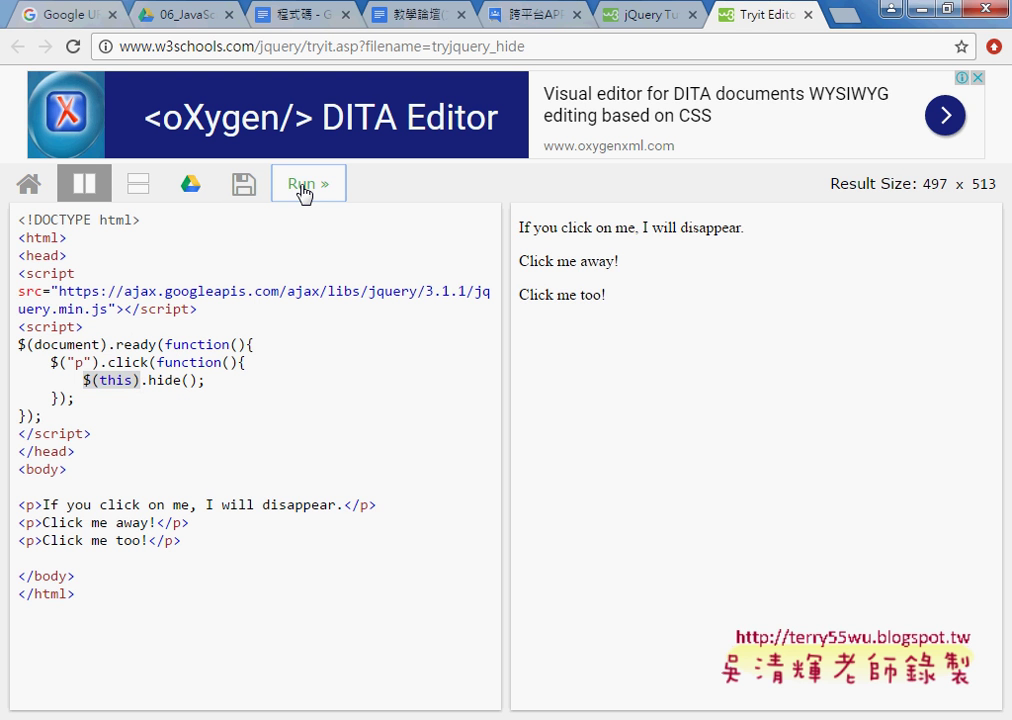
click(587, 228)
click(590, 231)
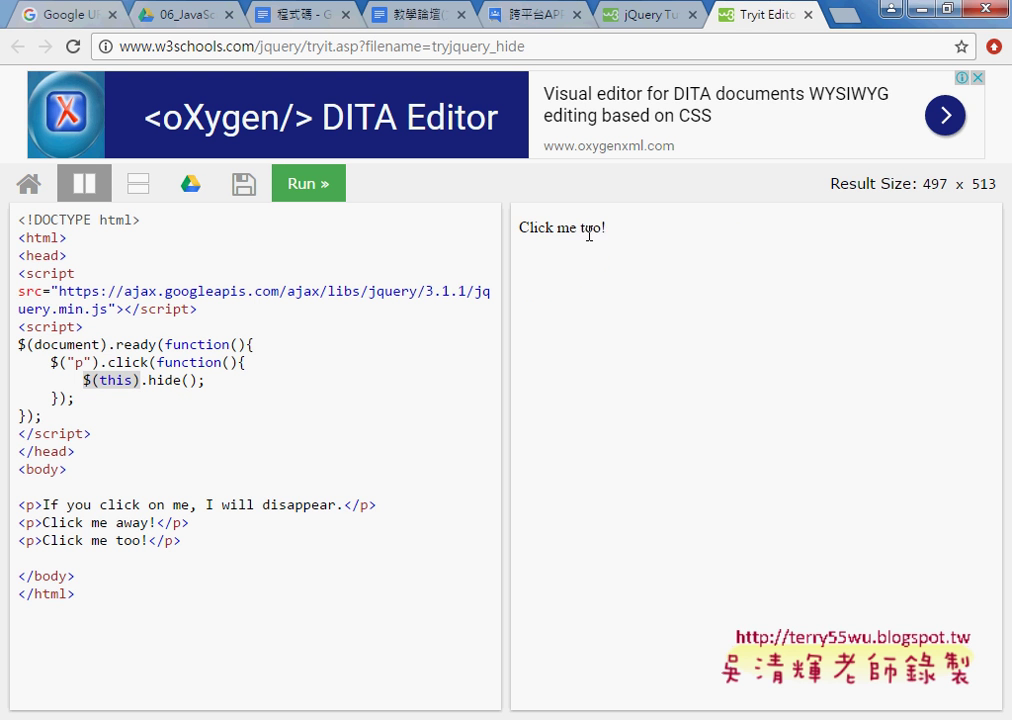
click(589, 230)
click(589, 238)
click(589, 238)
click(589, 238)
click(589, 238)
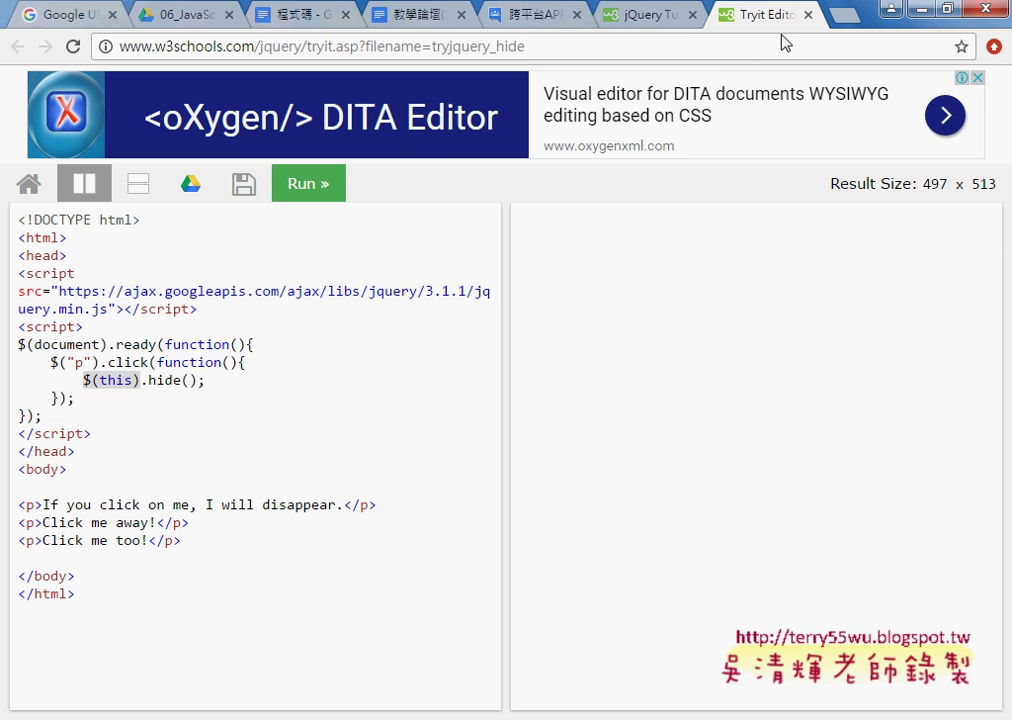
click(808, 15)
scroll(400, 232, up, 3)
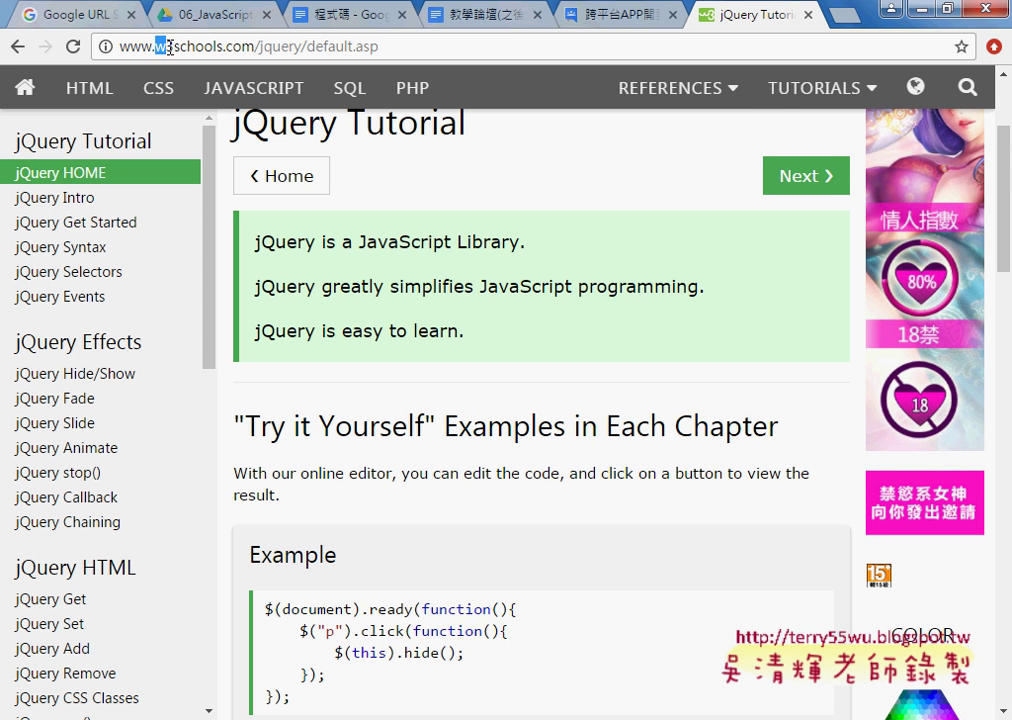
drag(155, 46, 223, 50)
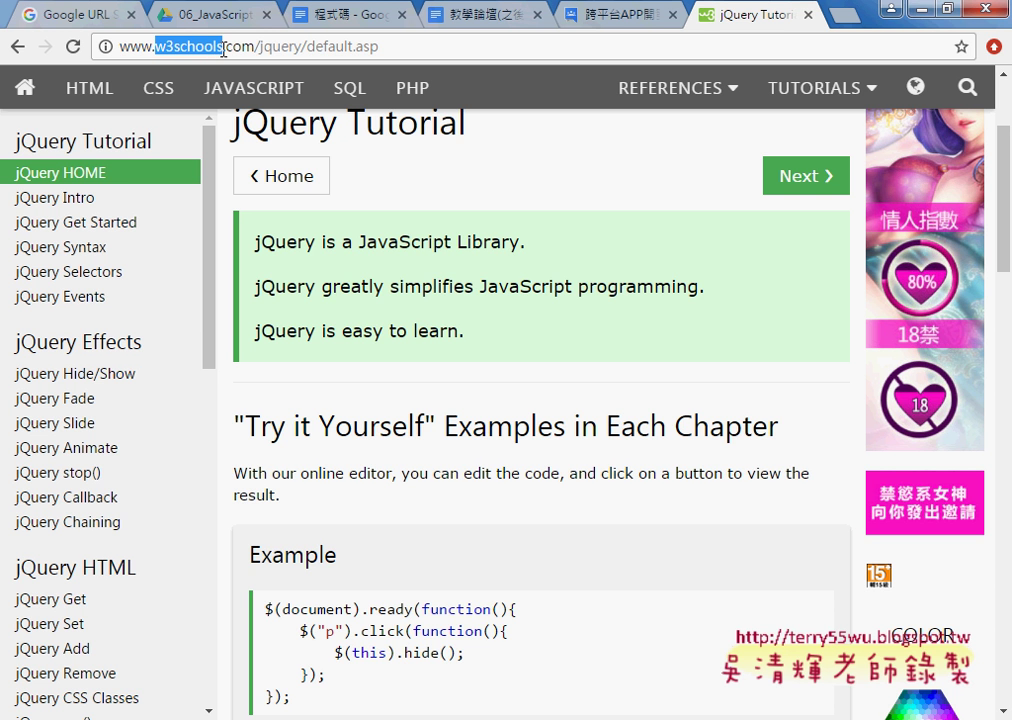
click(26, 90)
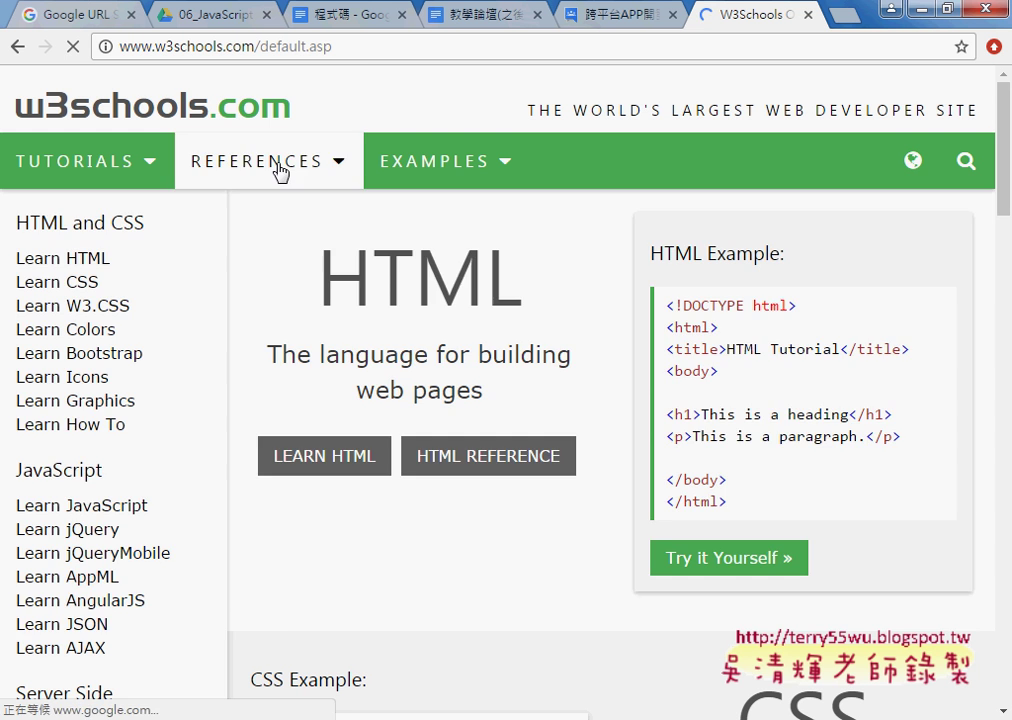
click(280, 170)
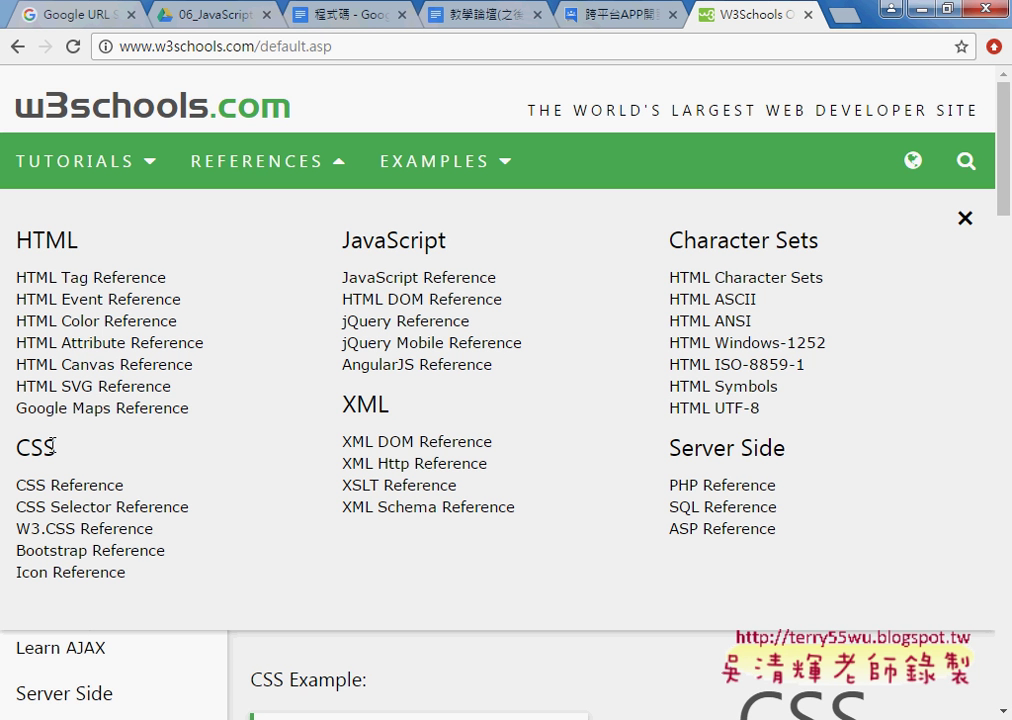
click(20, 48)
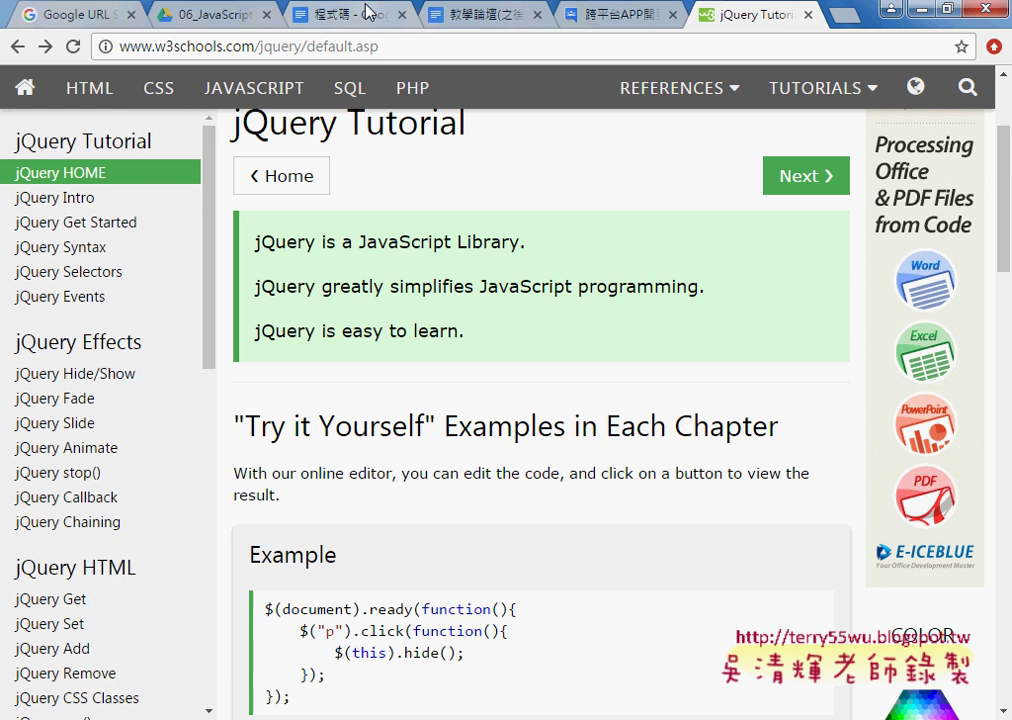
Switch to the 程式碼 document and scroll down to the Ch03_14剪刀石頭布(單選) example and its code
click(468, 18)
click(333, 18)
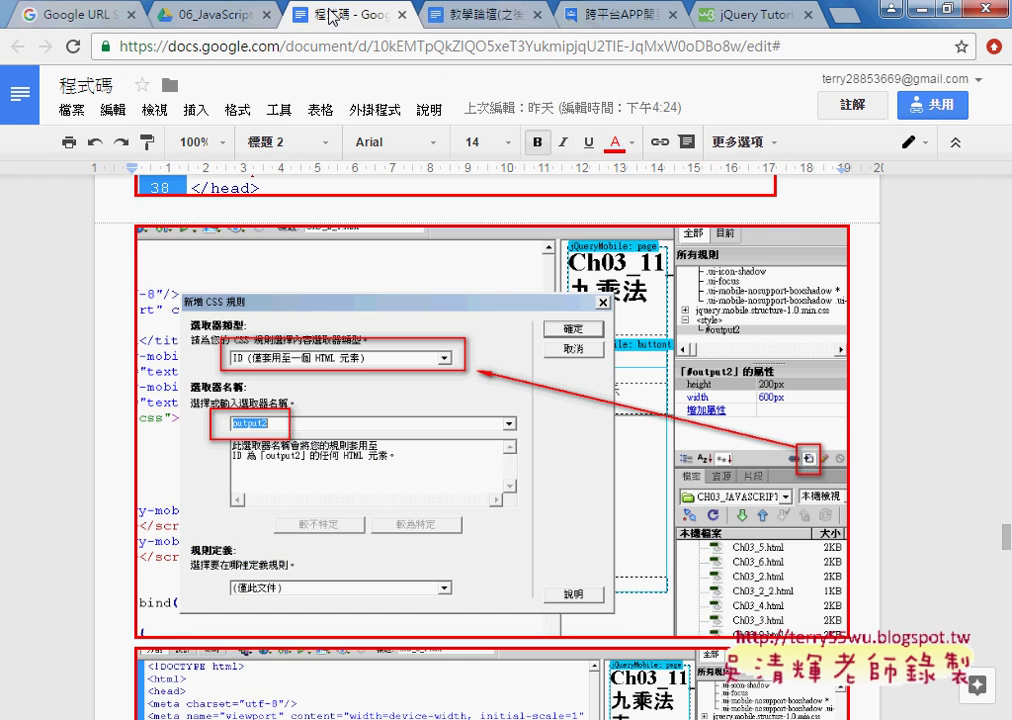
scroll(445, 355, down, 1)
scroll(384, 359, down, 2)
scroll(384, 357, down, 3)
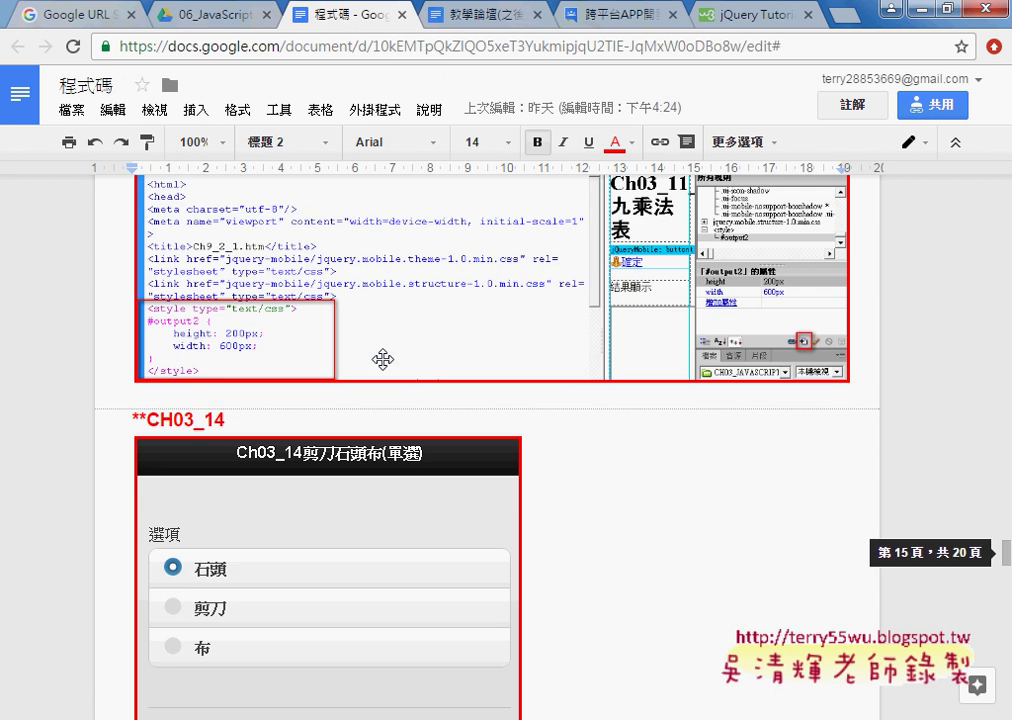
scroll(382, 365, down, 1)
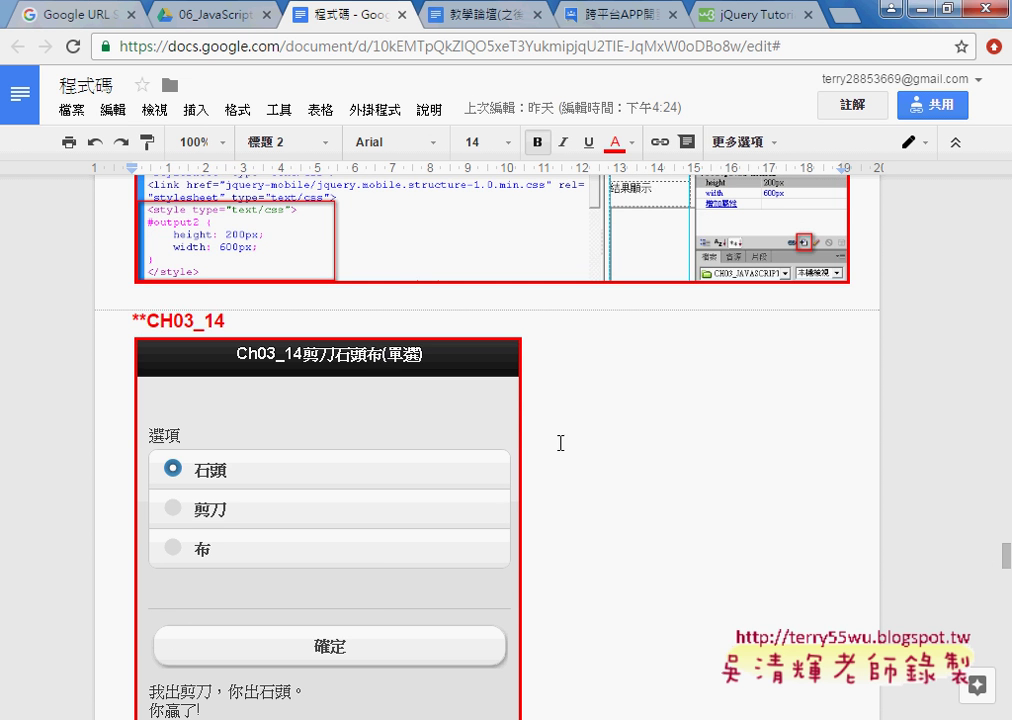
scroll(531, 443, down, 2)
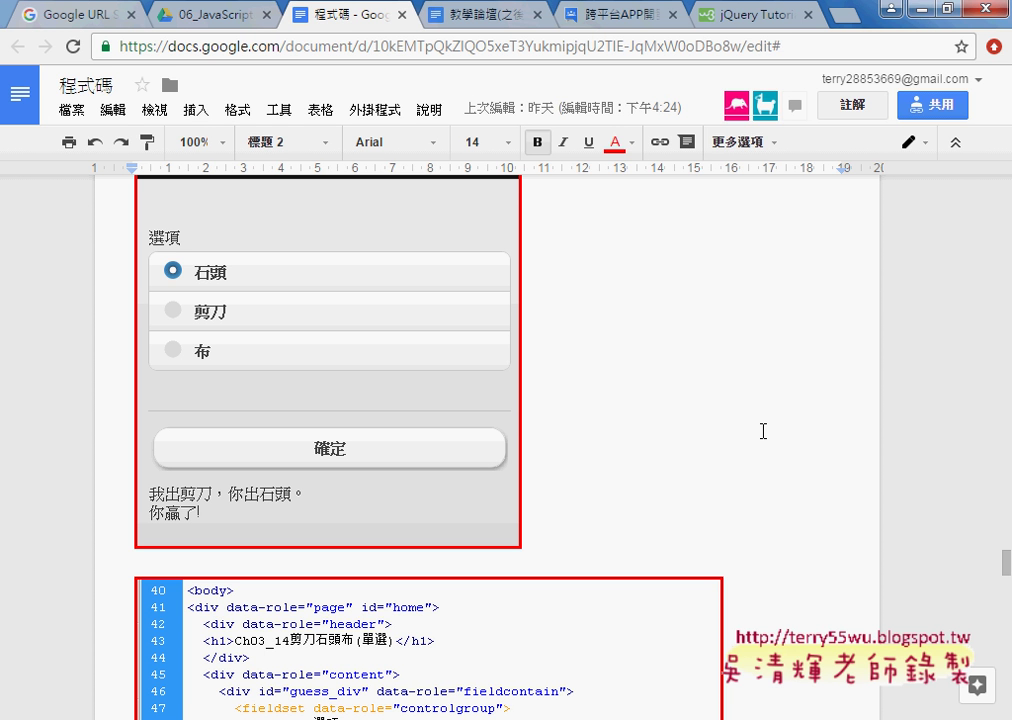
Go to the Google Play store from the Google apps menu in a new Chrome tab
click(843, 16)
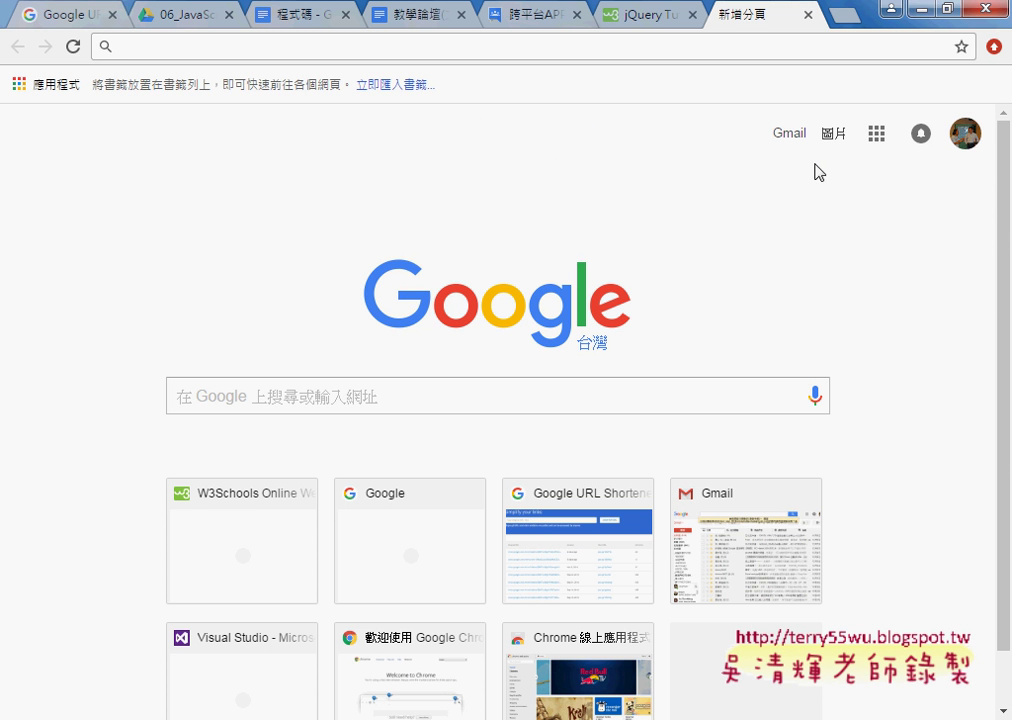
click(875, 136)
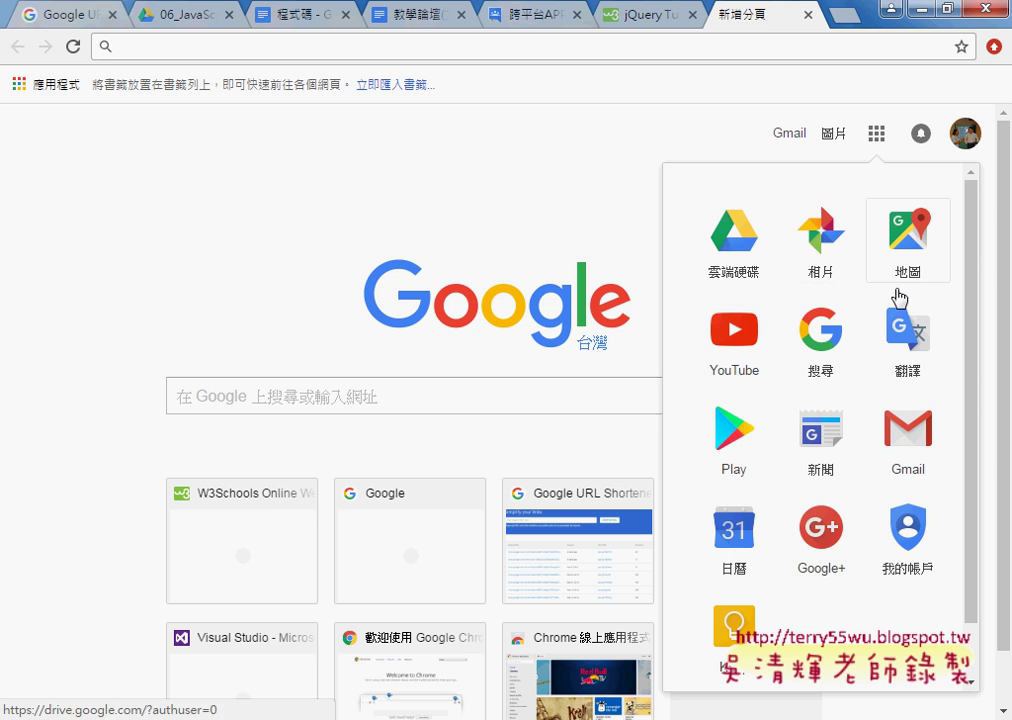
click(734, 435)
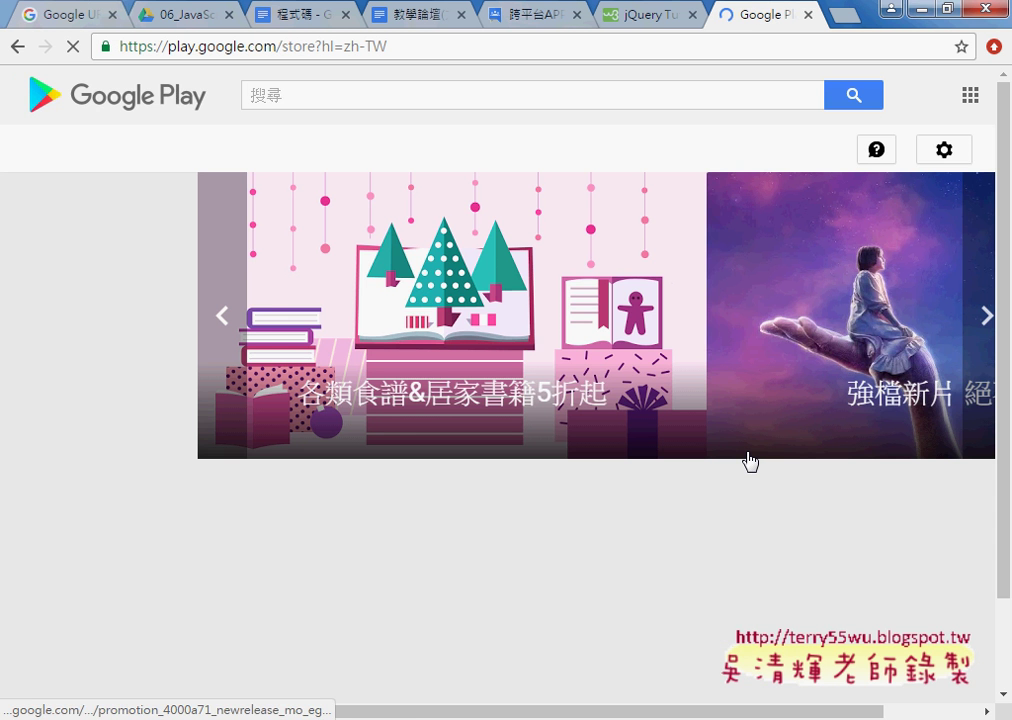
Search the Play store for 體檢寶, correcting 保 to 寶 with the IME
click(380, 95)
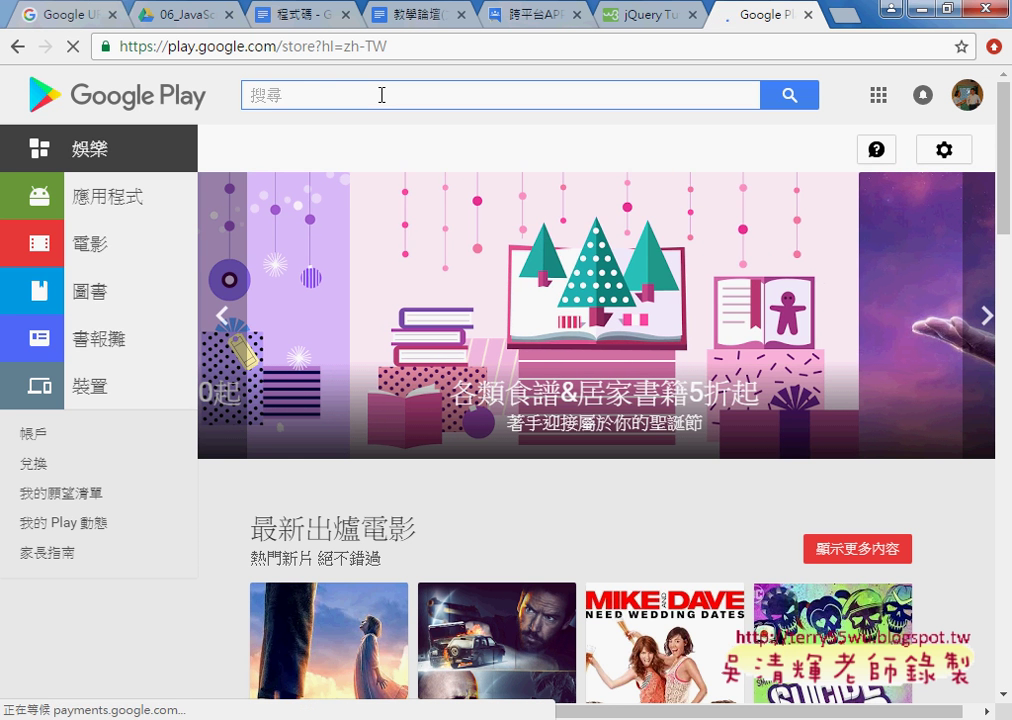
text(te)
key(BackSpace)
key(BackSpace)
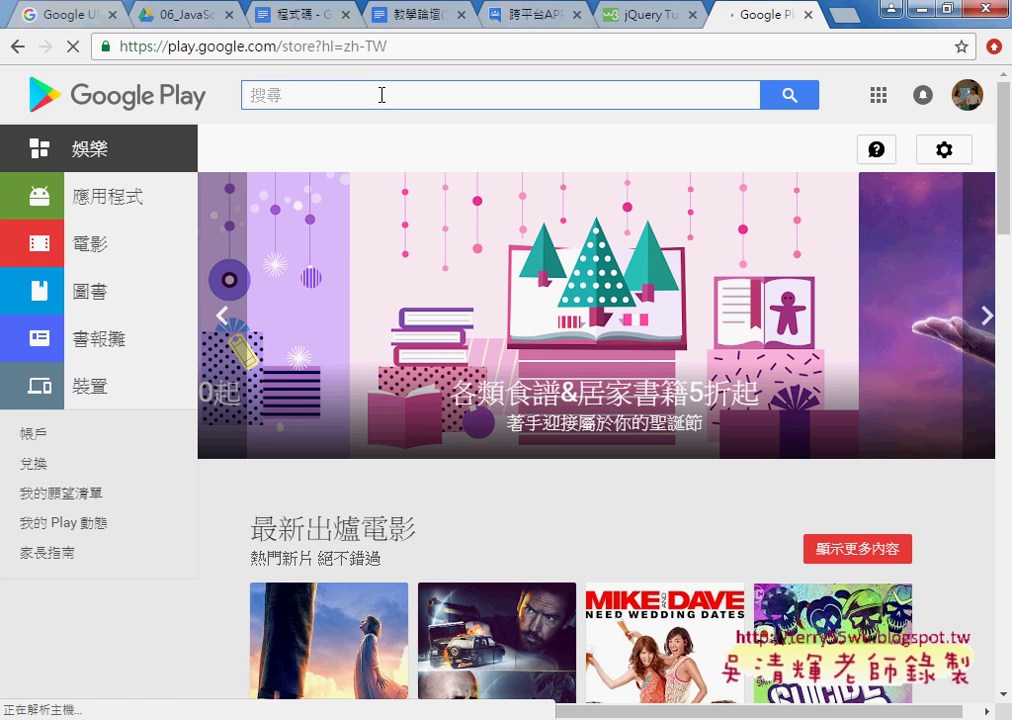
text(體)
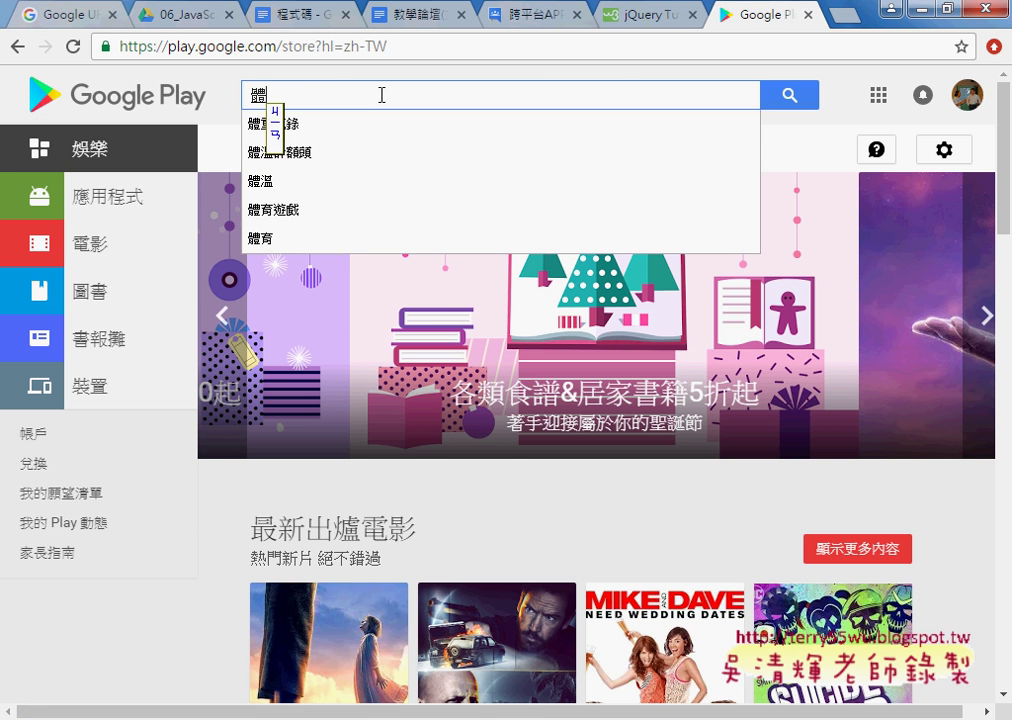
text(檢保)
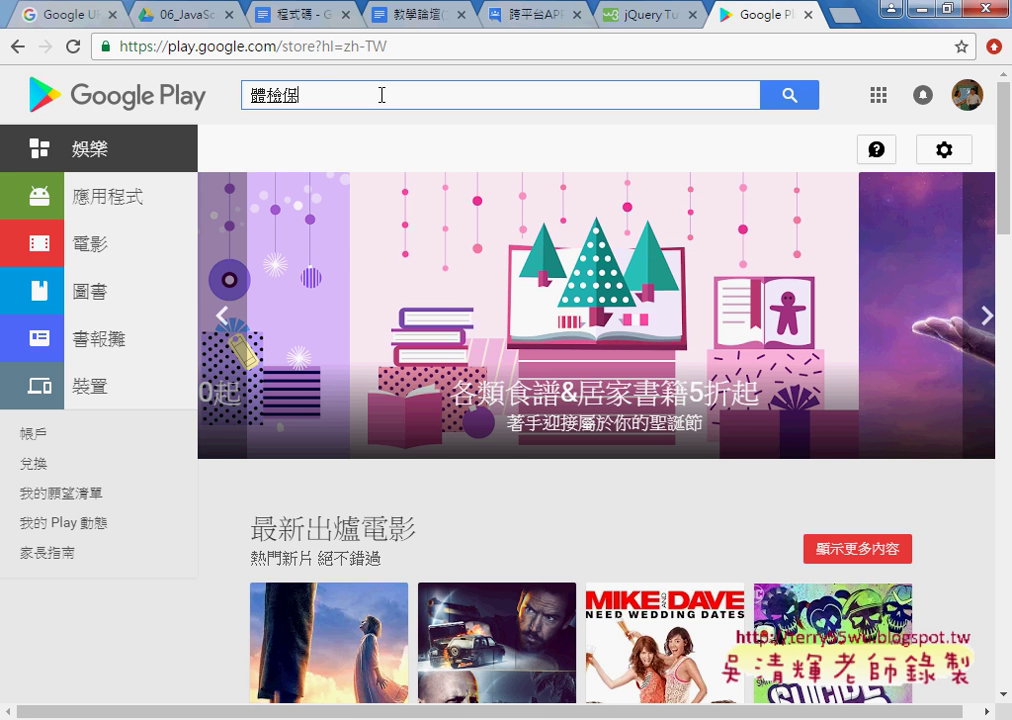
key(Down)
key(Return)
key(Return)
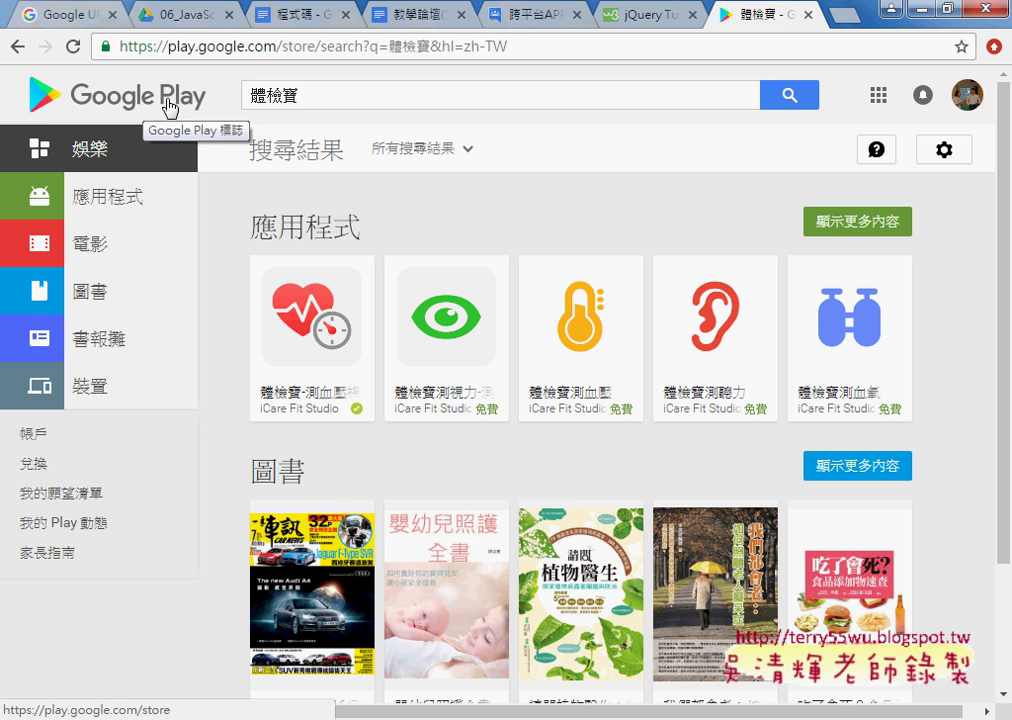
Expand the 應用程式 results to show all 體檢寶 apps, such as 測血氧 and 測心率
click(858, 224)
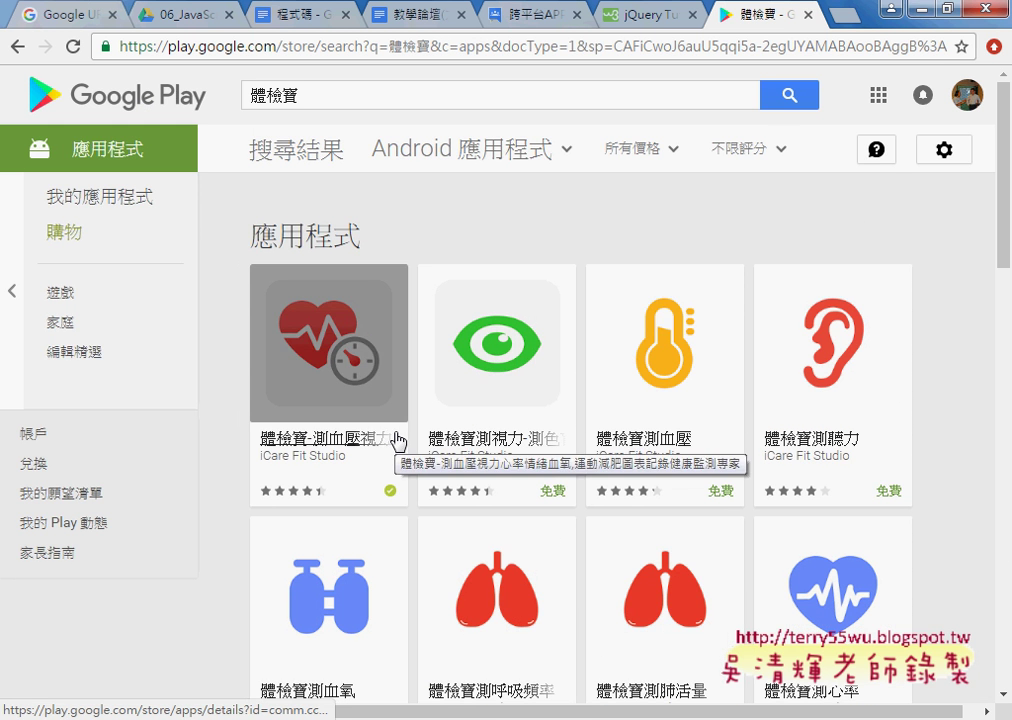
scroll(397, 441, down, 1)
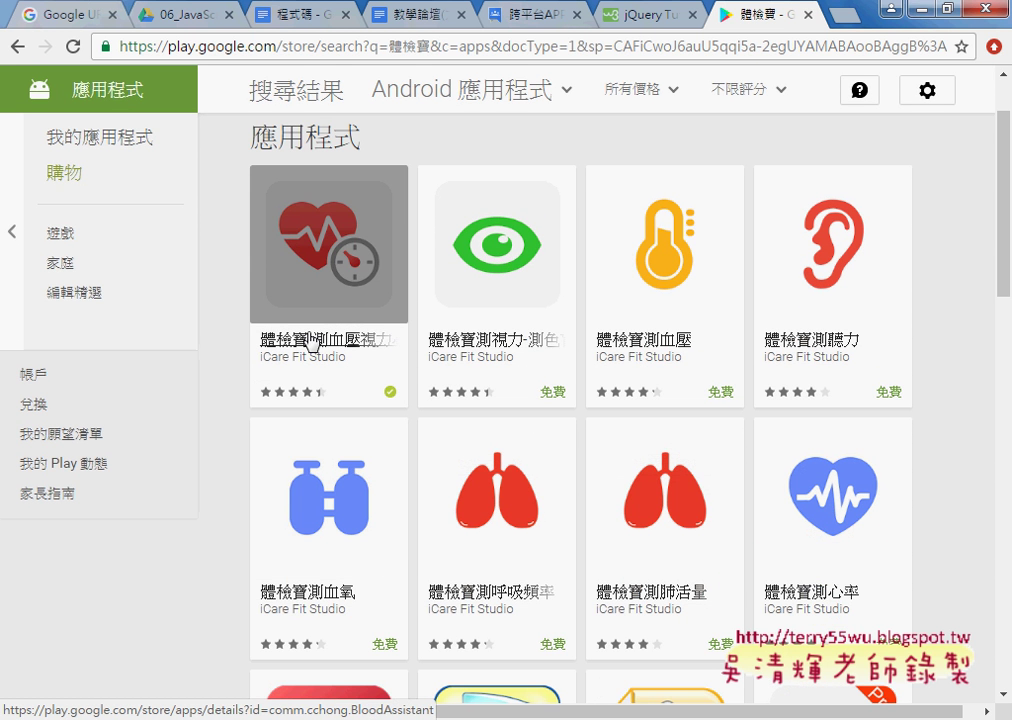